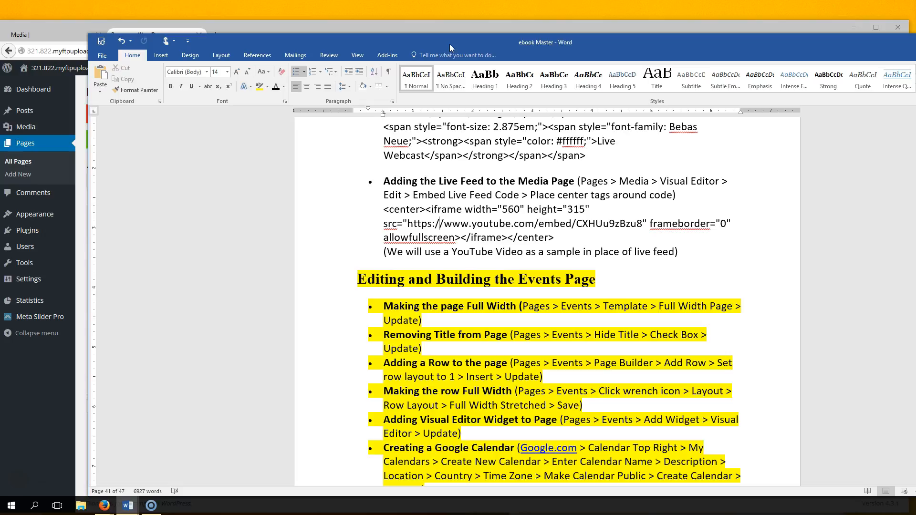
Step: Move the Word notes out of the way, open the Events page for editing, set its template to Full Width Page, and update it
{"action": "left_click_drag", "start_coordinate": [450, 44], "coordinate": [442, 24]}
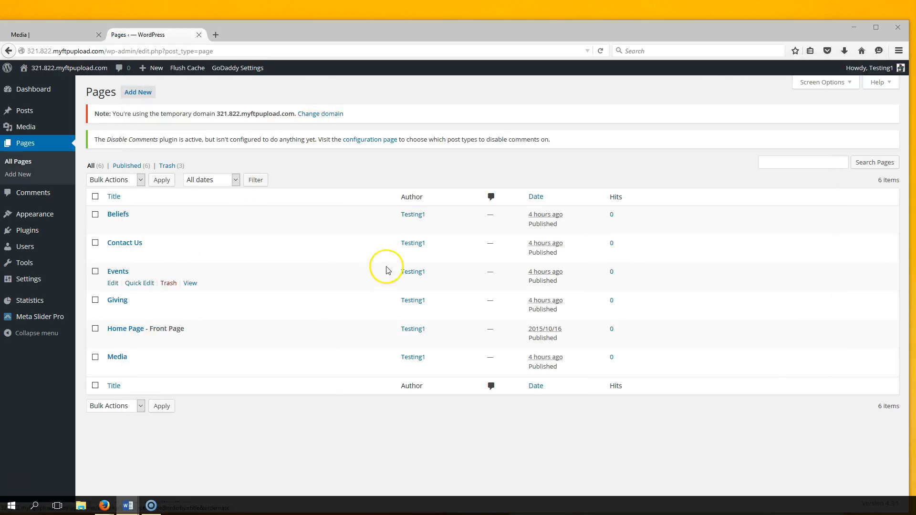
{"action": "left_click", "coordinate": [25, 143]}
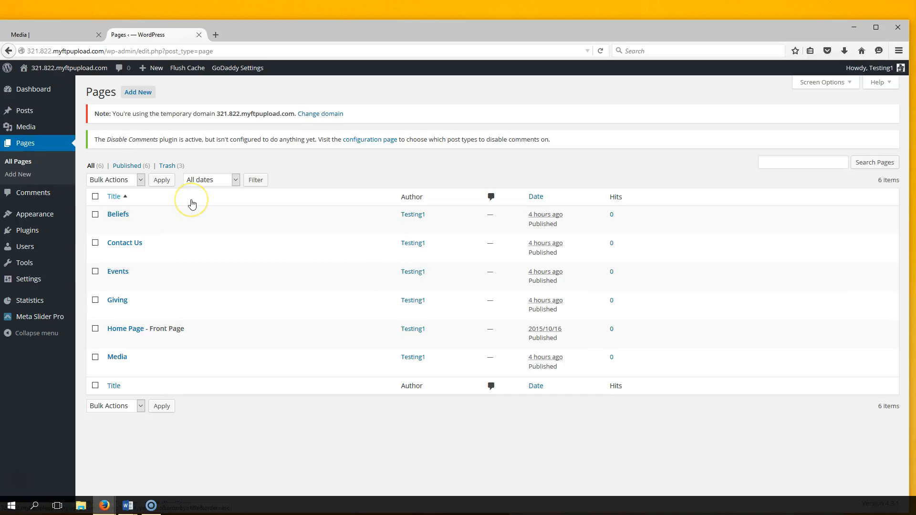
{"action": "left_click", "coordinate": [117, 270]}
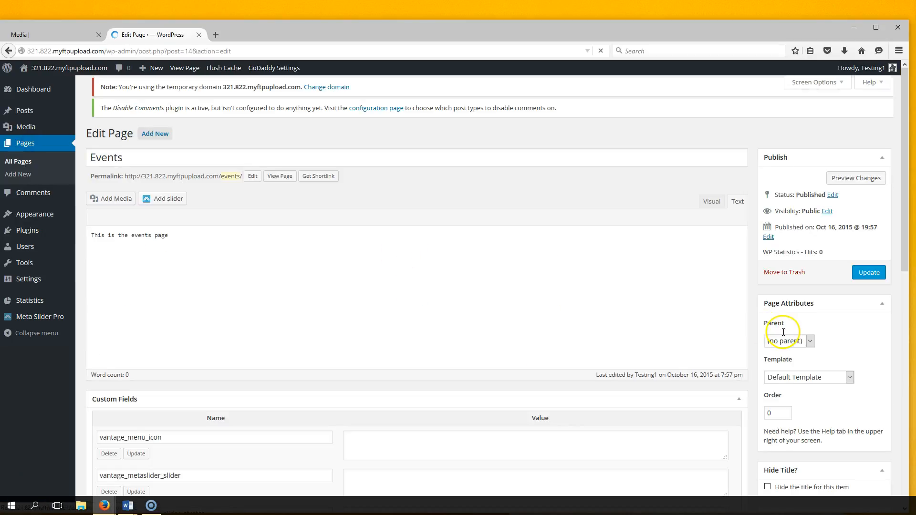
{"action": "left_click", "coordinate": [849, 390]}
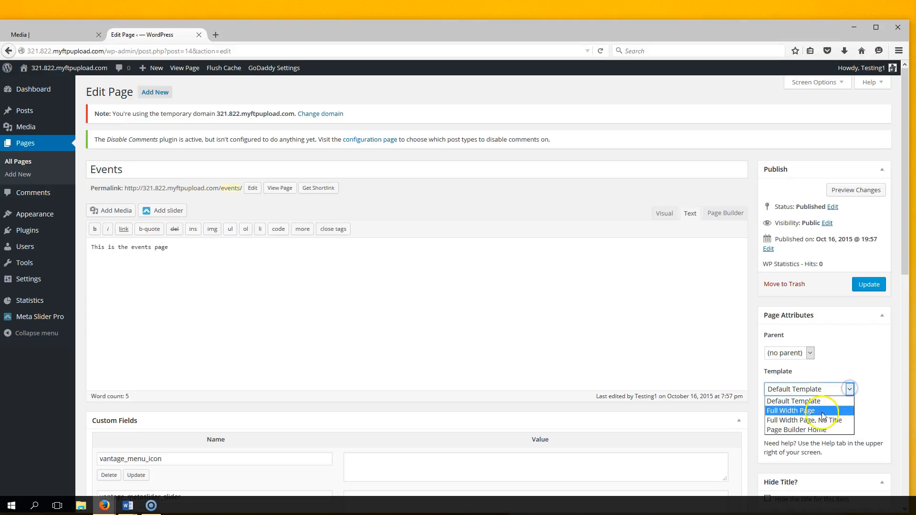
{"action": "left_click", "coordinate": [815, 412]}
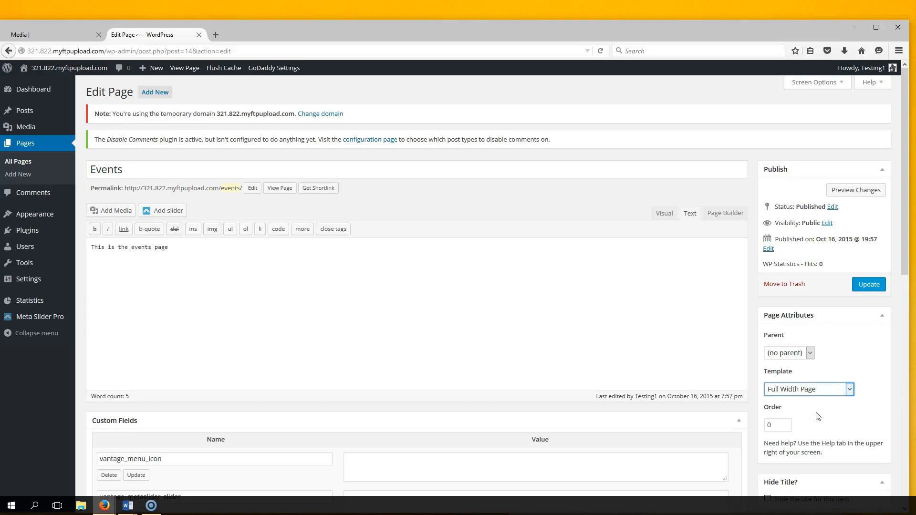
{"action": "left_click", "coordinate": [880, 286]}
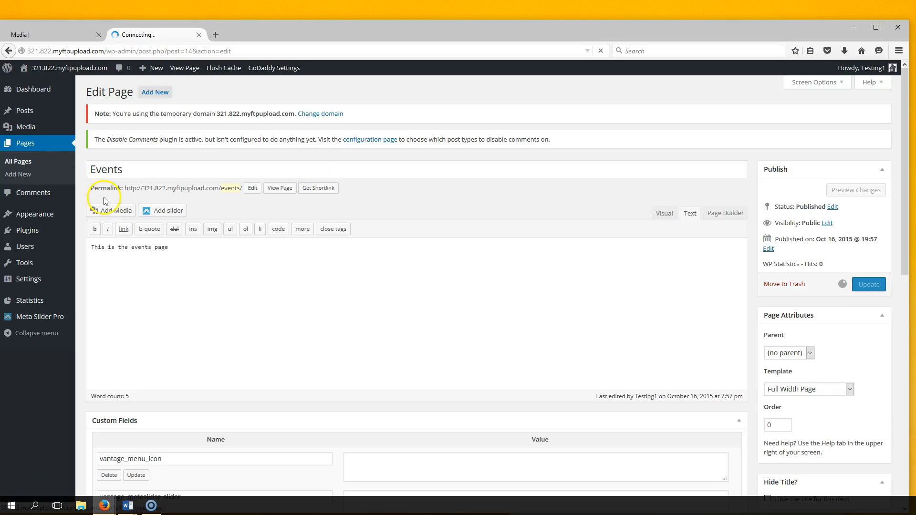
Step: Reopen the Events page from the pages list, enable hiding its title, and update the page
{"action": "left_click", "coordinate": [25, 144]}
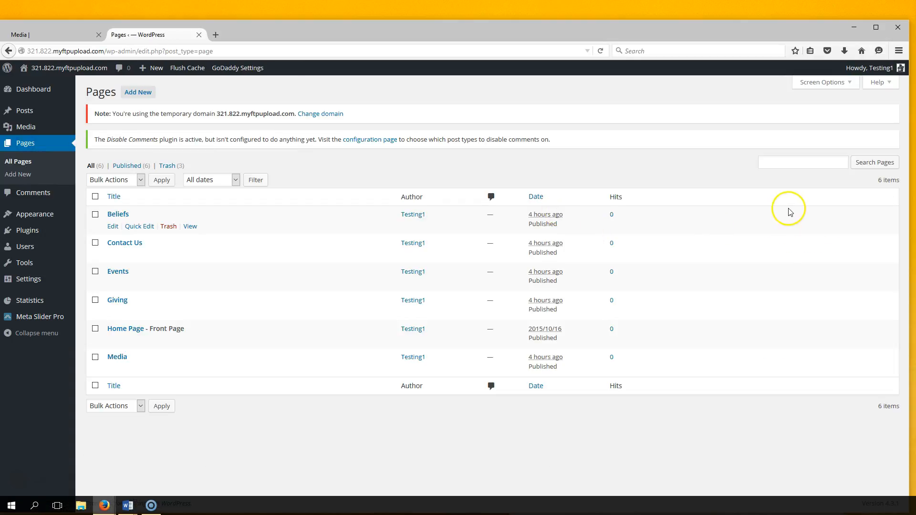
{"action": "left_click", "coordinate": [118, 272]}
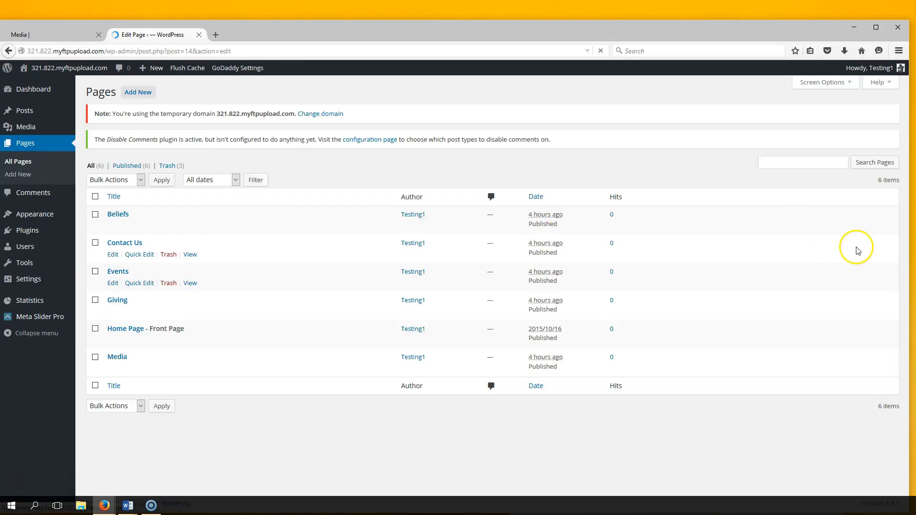
{"action": "scroll", "coordinate": [807, 303], "scroll_direction": "down", "scroll_amount": 3}
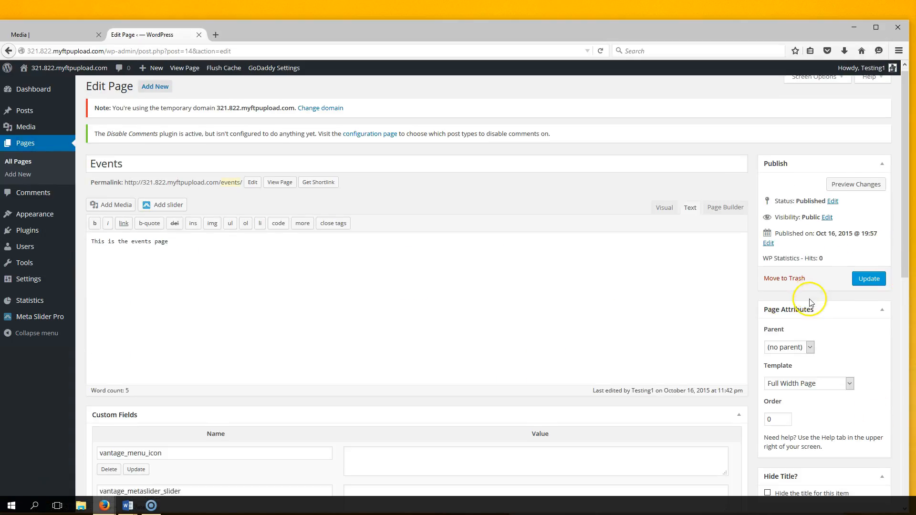
{"action": "left_click", "coordinate": [767, 337]}
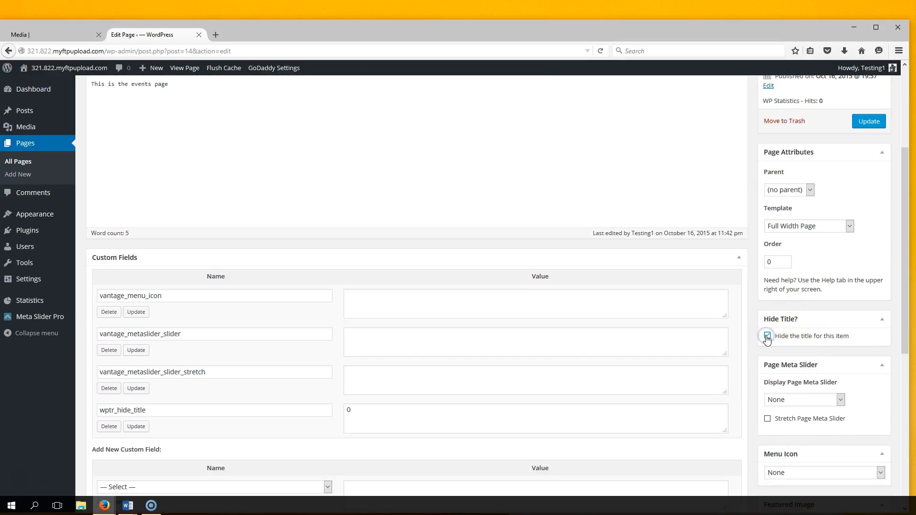
{"action": "left_click", "coordinate": [868, 122]}
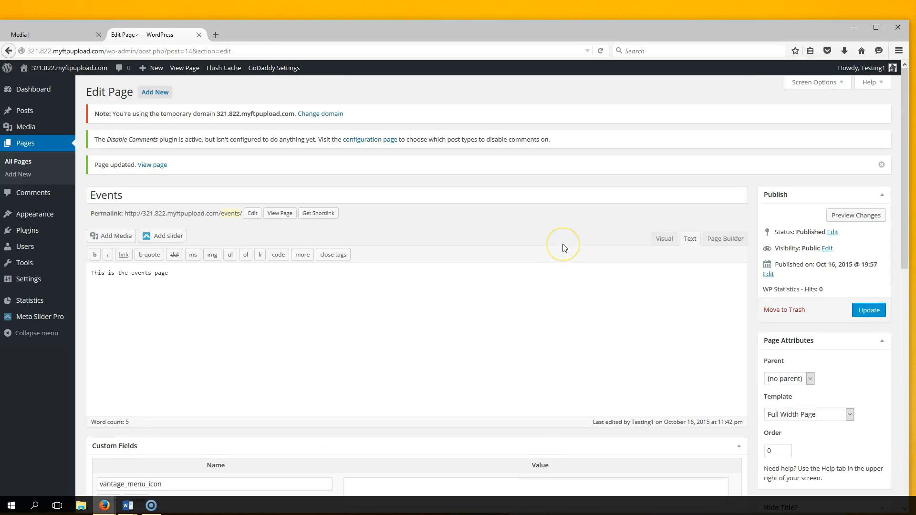
Step: Reopen the Events page and switch it to Page Builder, copying the editor's existing content over
{"action": "left_click", "coordinate": [23, 151]}
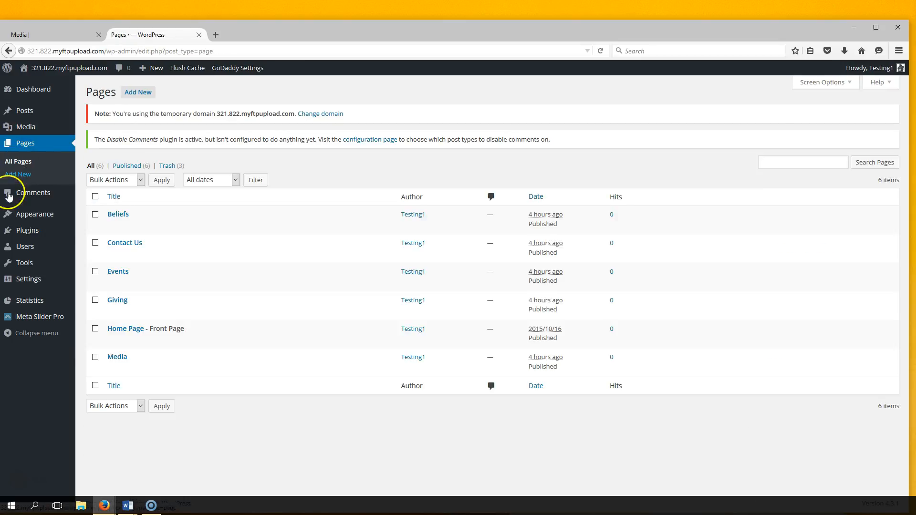
{"action": "left_click", "coordinate": [121, 272]}
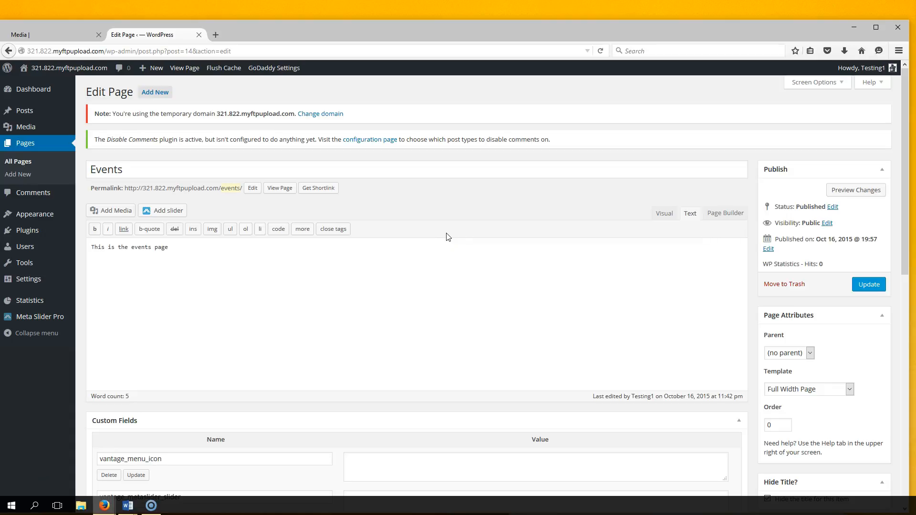
{"action": "left_click", "coordinate": [725, 212]}
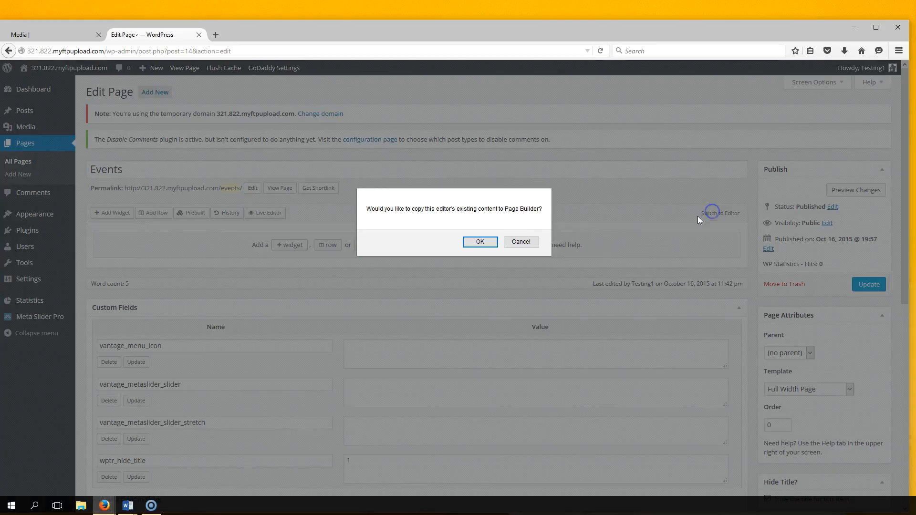
{"action": "left_click", "coordinate": [495, 241]}
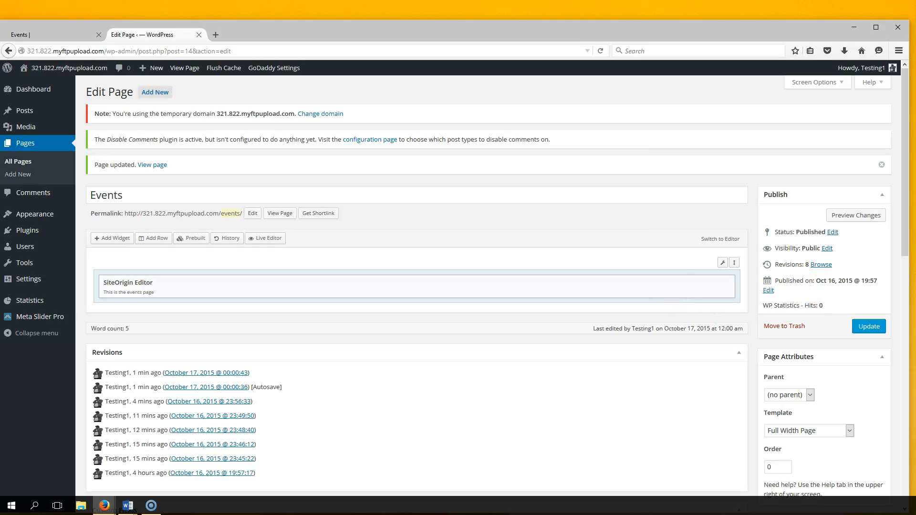
Step: Switch to the Word notes to review the instructions for adding a row, and move the window aside
{"action": "key", "text": "alt+Tab"}
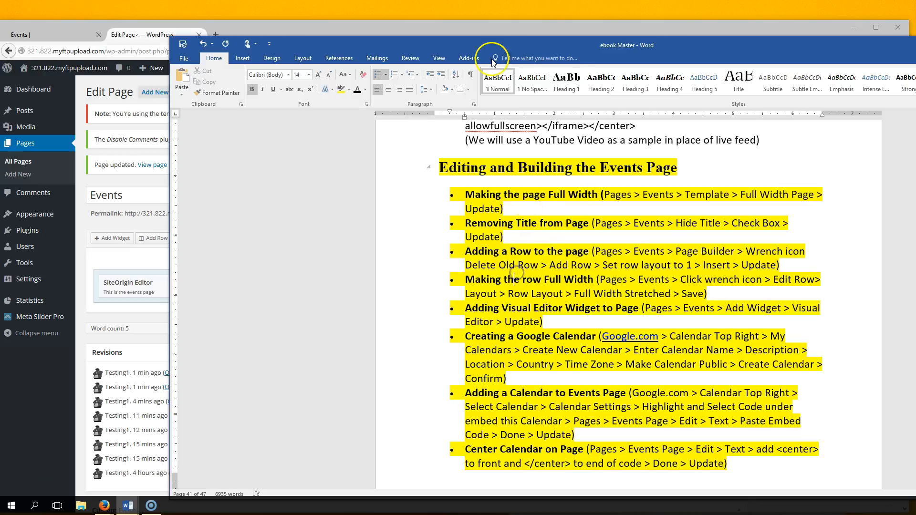
{"action": "left_click_drag", "start_coordinate": [493, 47], "coordinate": [915, 191]}
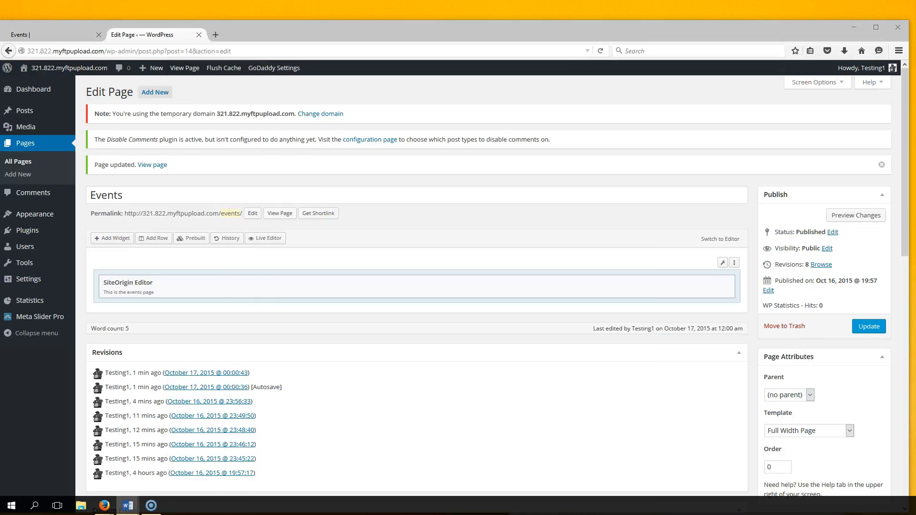
{"action": "mouse_move", "coordinate": [722, 263]}
{"action": "left_click", "coordinate": [709, 278]}
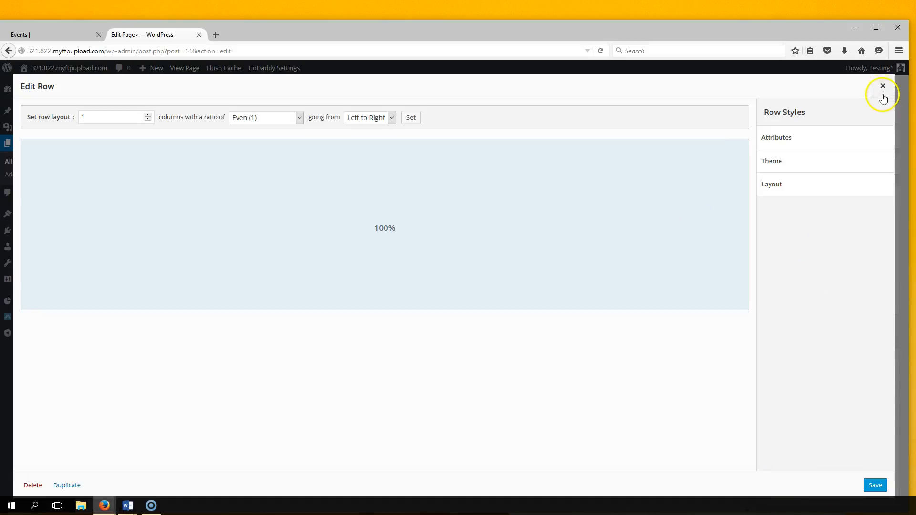
{"action": "left_click", "coordinate": [883, 86]}
Step: Delete the existing SiteOrigin Editor row from the Events page layout
{"action": "mouse_move", "coordinate": [722, 262]}
{"action": "left_click", "coordinate": [707, 298]}
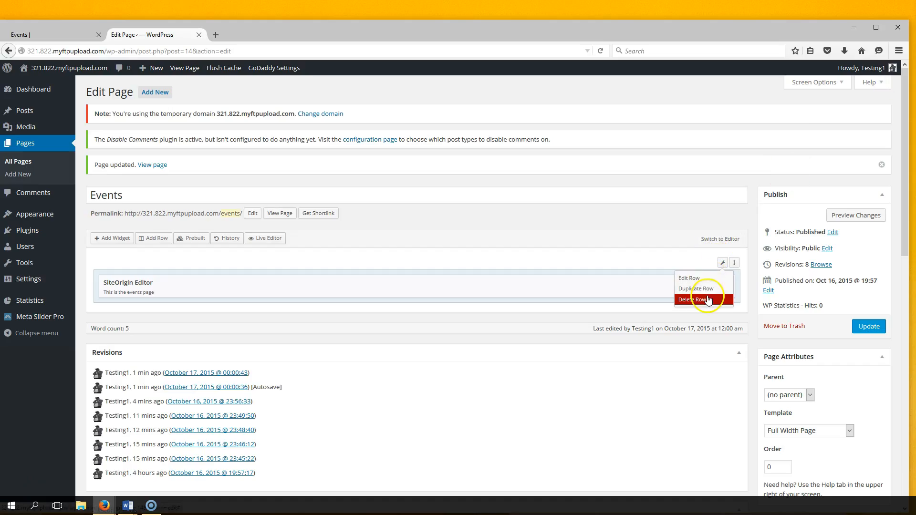
{"action": "left_click", "coordinate": [707, 300]}
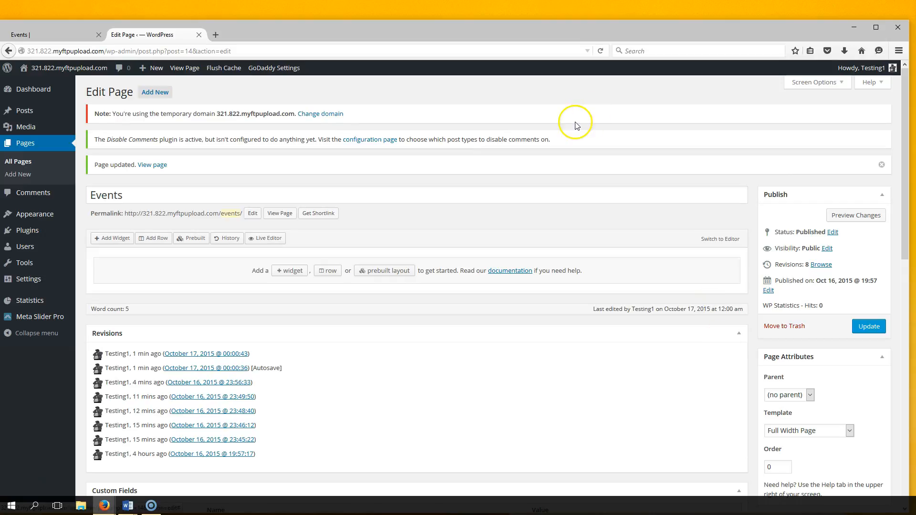
Step: Insert a new row with 1 column into the Events page layout and update the page
{"action": "left_click", "coordinate": [155, 238]}
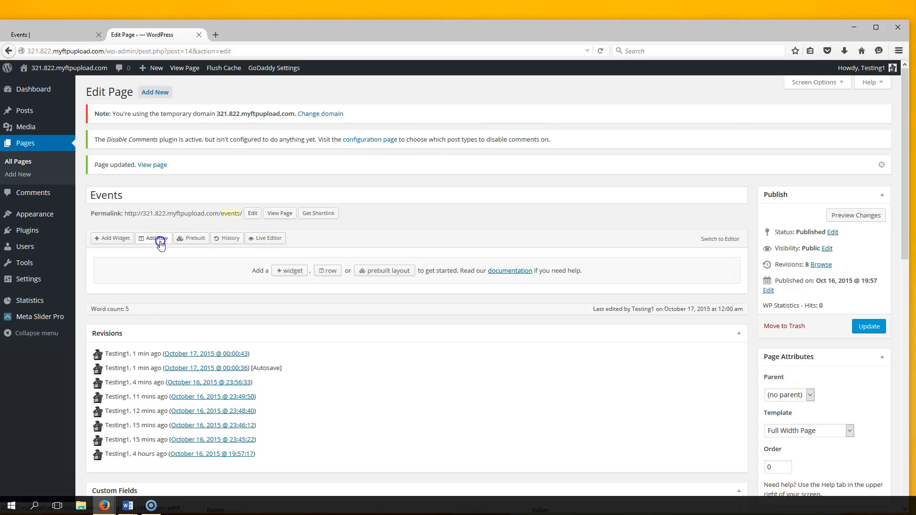
{"action": "left_click", "coordinate": [148, 119]}
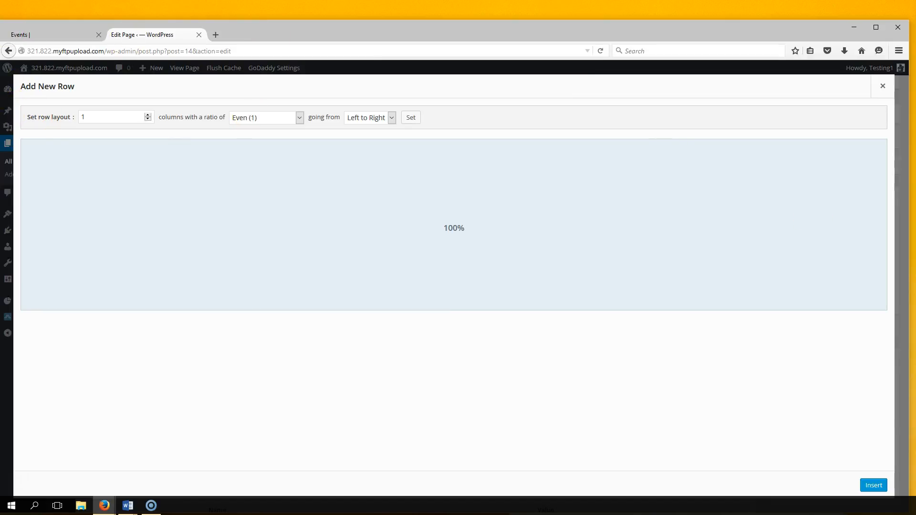
{"action": "left_click", "coordinate": [873, 485]}
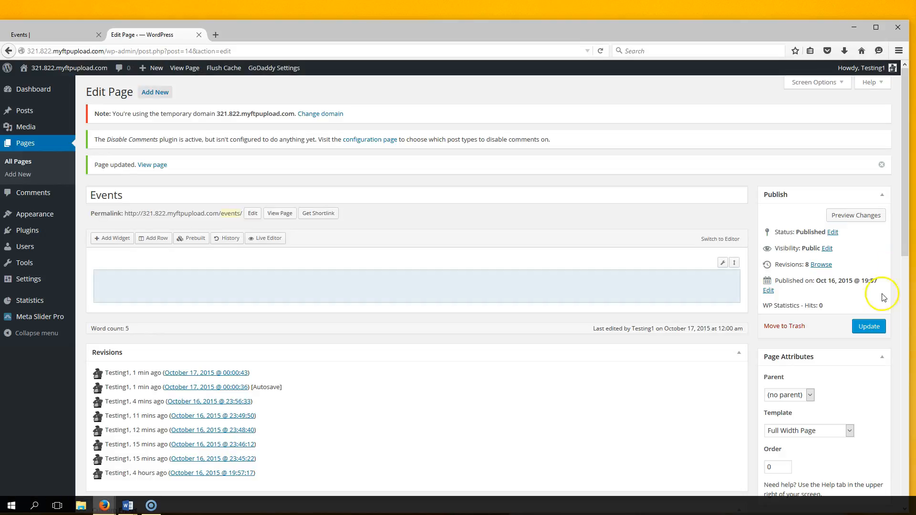
{"action": "left_click", "coordinate": [868, 327]}
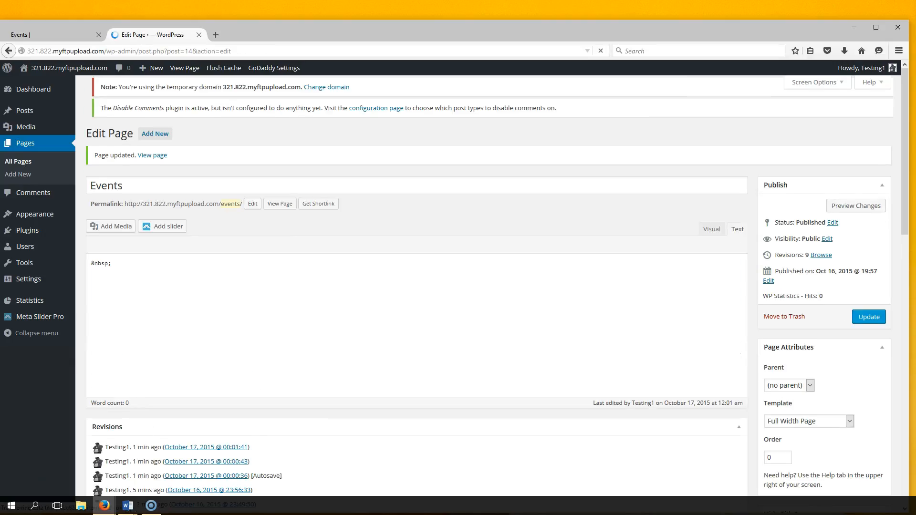
Step: Switch to the Word notes, review the instructions for making the row full width, and move the window aside
{"action": "key", "text": "alt+Tab"}
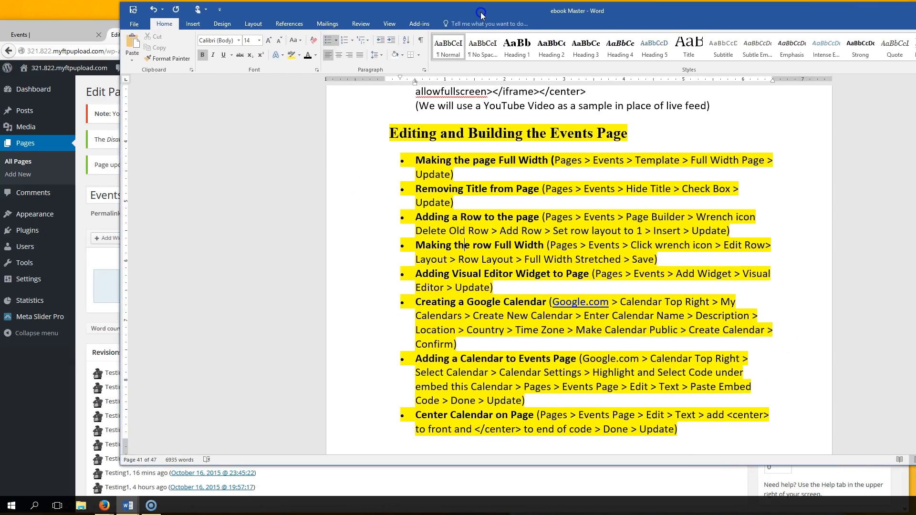
{"action": "left_click_drag", "start_coordinate": [416, 245], "coordinate": [474, 240]}
{"action": "left_click_drag", "start_coordinate": [423, 10], "coordinate": [915, 50]}
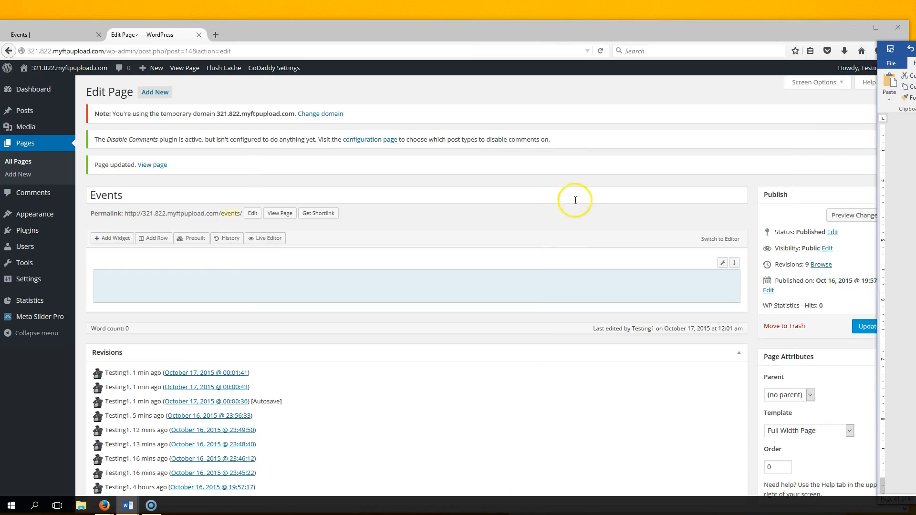
Step: Reopen the Events page and set its row's layout to Full Width Stretched, saving the row
{"action": "left_click", "coordinate": [27, 146]}
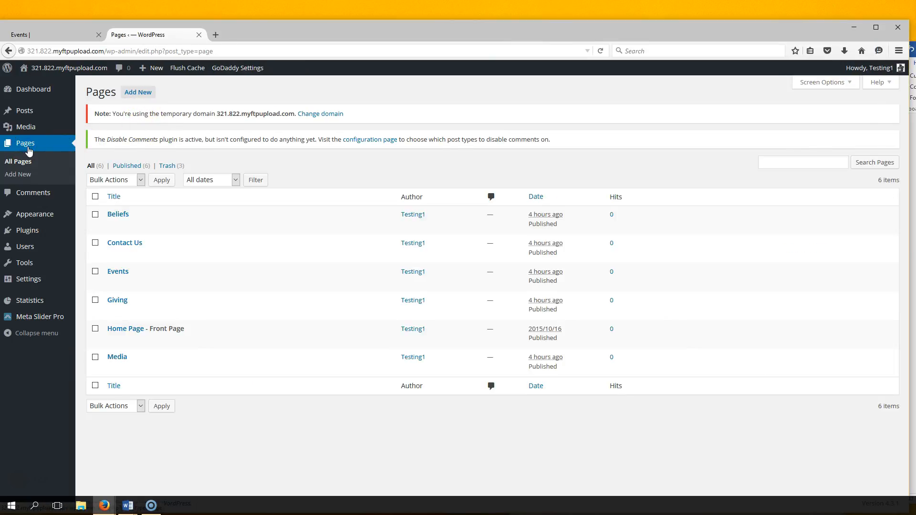
{"action": "left_click", "coordinate": [114, 275]}
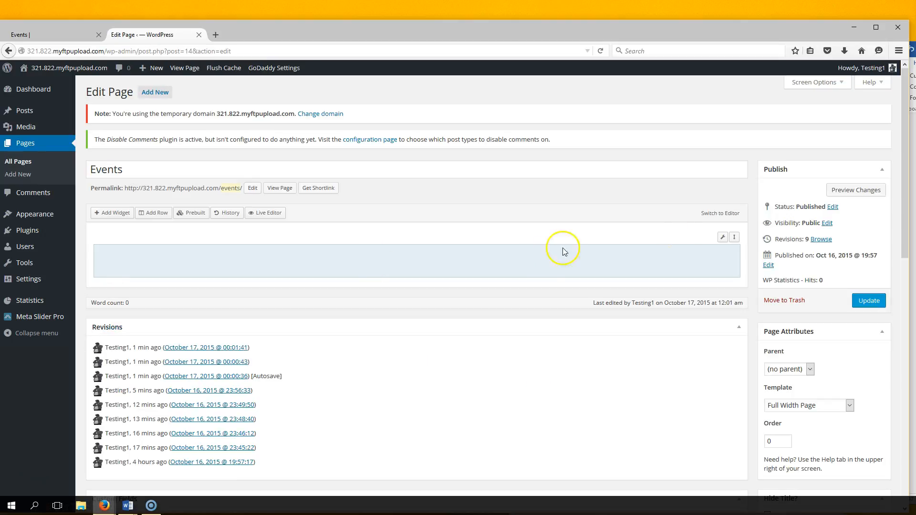
{"action": "mouse_move", "coordinate": [724, 239]}
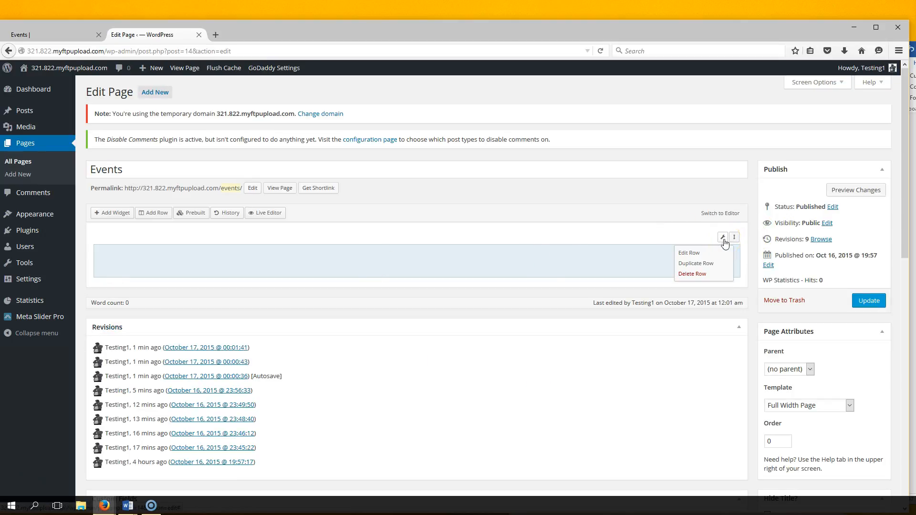
{"action": "left_click", "coordinate": [717, 253]}
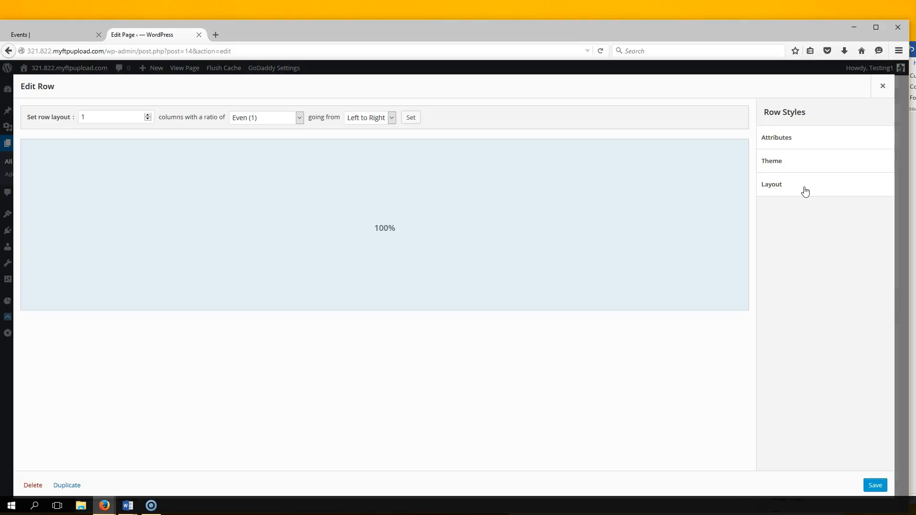
{"action": "left_click", "coordinate": [805, 191]}
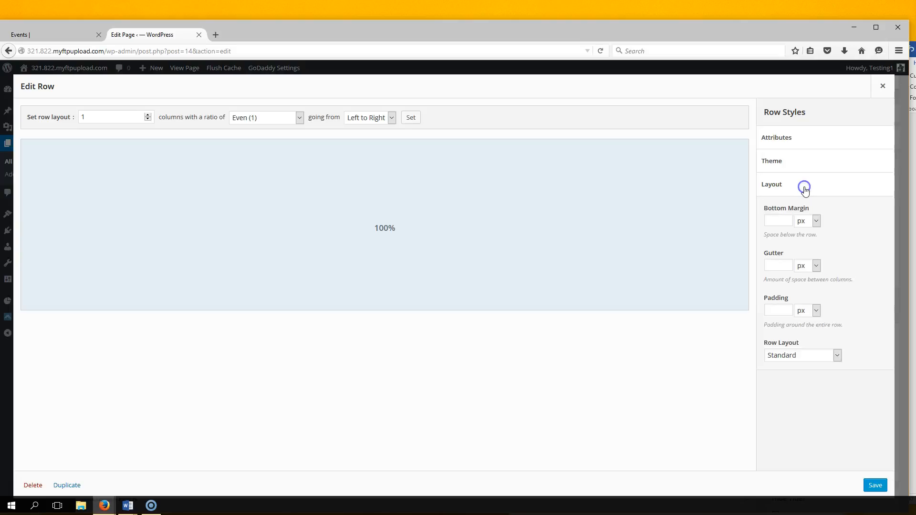
{"action": "left_click", "coordinate": [837, 357]}
{"action": "left_click", "coordinate": [824, 385]}
{"action": "left_click", "coordinate": [869, 486]}
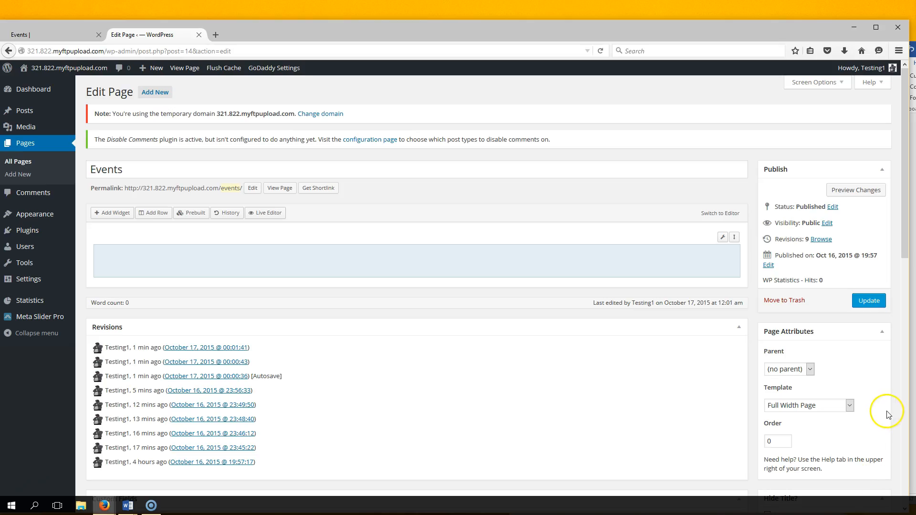
Step: Add a Visual Editor widget to the empty row of the Events page and update the page
{"action": "left_click", "coordinate": [370, 266]}
{"action": "left_click", "coordinate": [121, 212]}
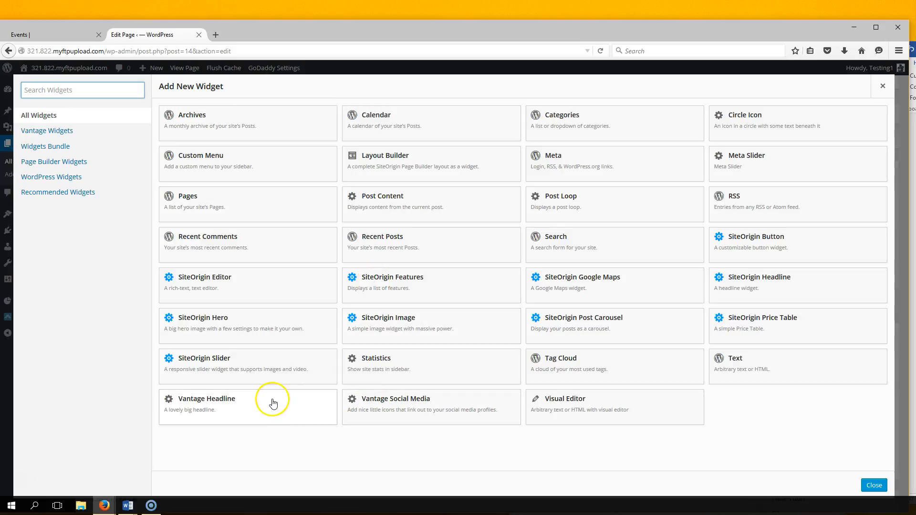
{"action": "left_click", "coordinate": [553, 401]}
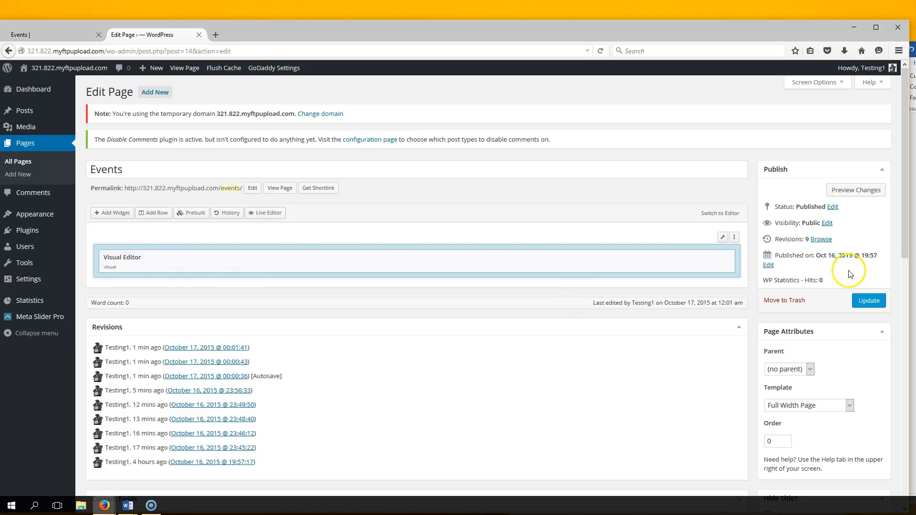
{"action": "left_click", "coordinate": [869, 300]}
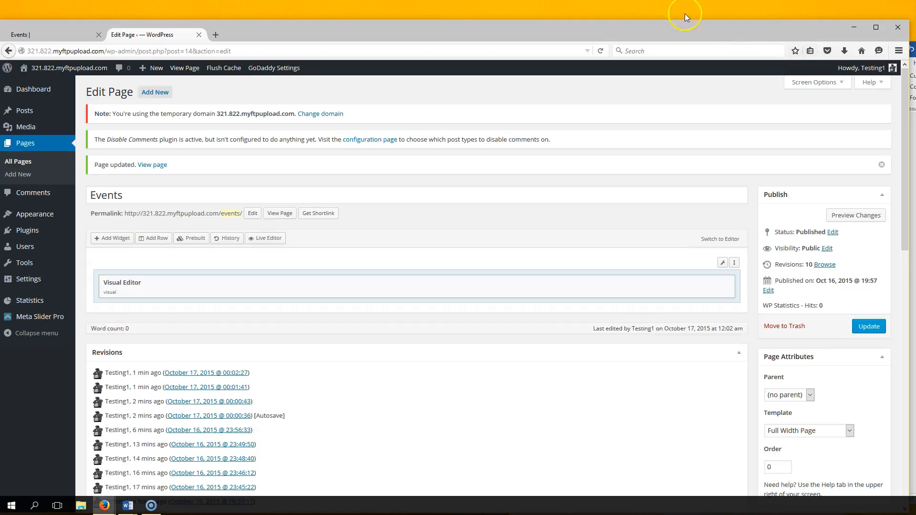
Step: Load google.com in a new browser tab and open Google Calendar from the Google apps
{"action": "left_click", "coordinate": [216, 34]}
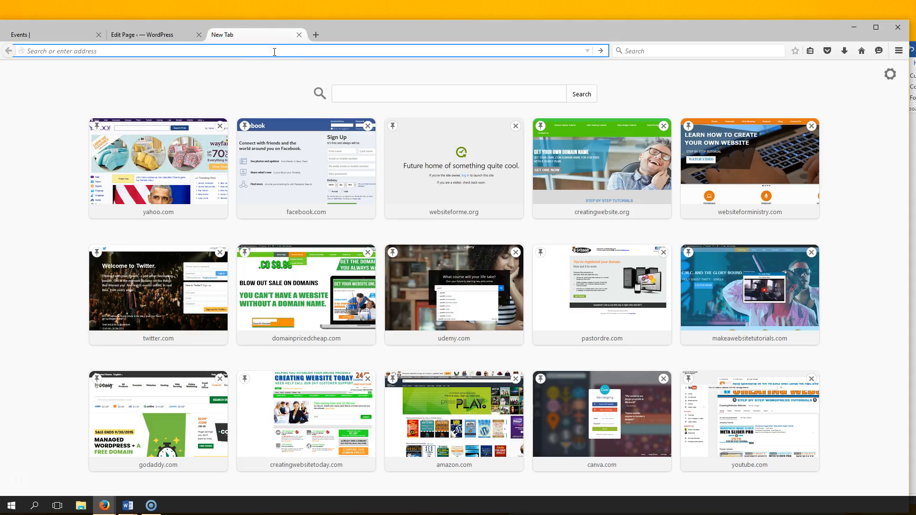
{"action": "type", "text": "google.com/"}
{"action": "key", "text": "Return"}
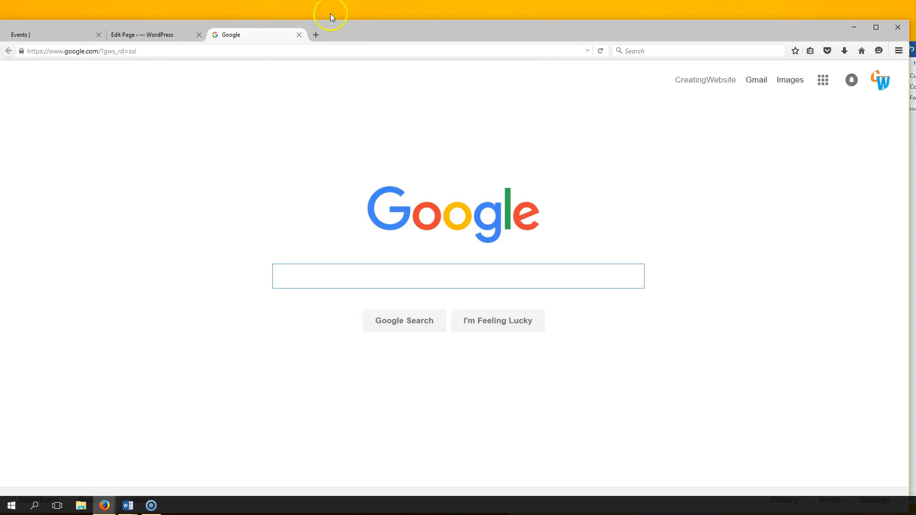
{"action": "left_click", "coordinate": [825, 82]}
{"action": "left_click", "coordinate": [853, 283]}
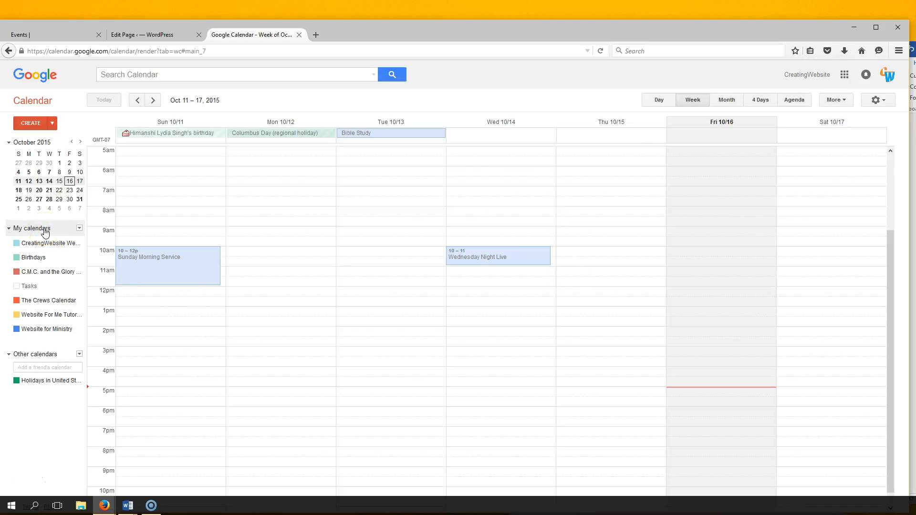
Step: Start a new calendar named The On Fire Church, description "Stay up to date with the On Fire Church", location San Diego, country United States
{"action": "left_click", "coordinate": [80, 229]}
{"action": "left_click", "coordinate": [79, 229]}
{"action": "left_click", "coordinate": [91, 241]}
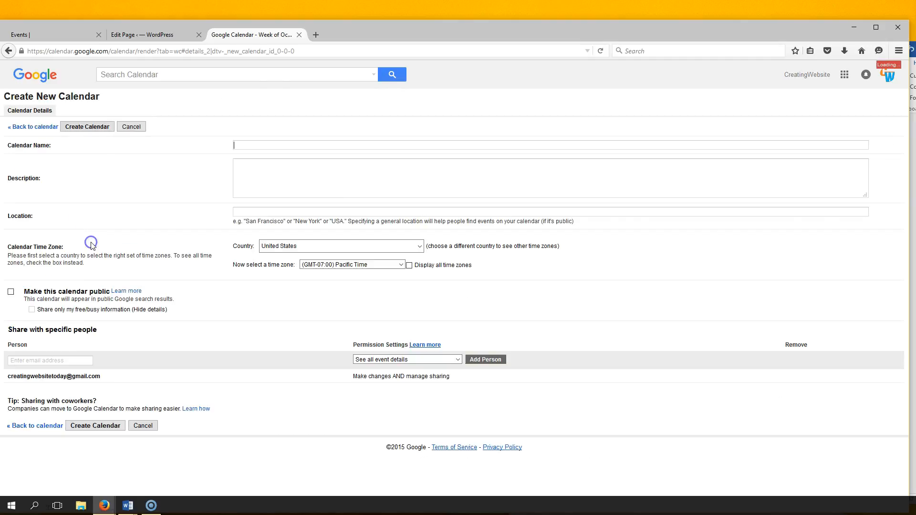
{"action": "left_click", "coordinate": [254, 145]}
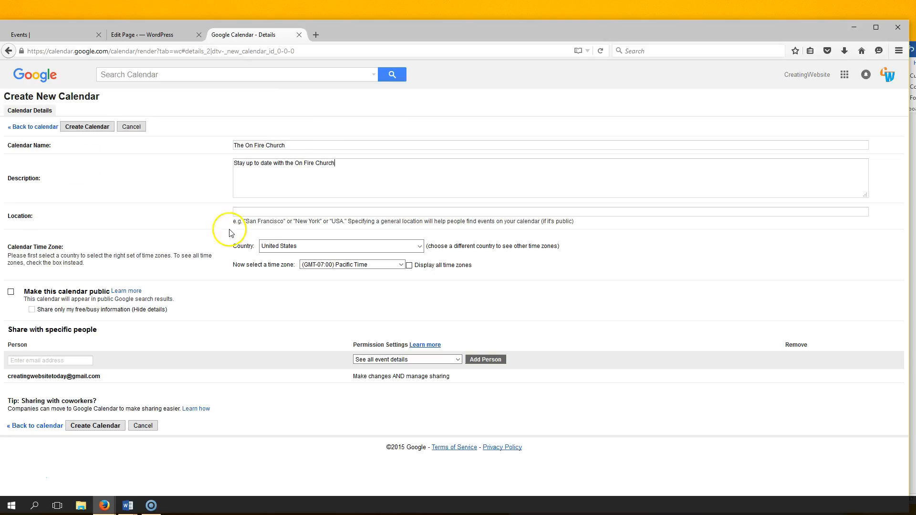
{"action": "left_click", "coordinate": [272, 216]}
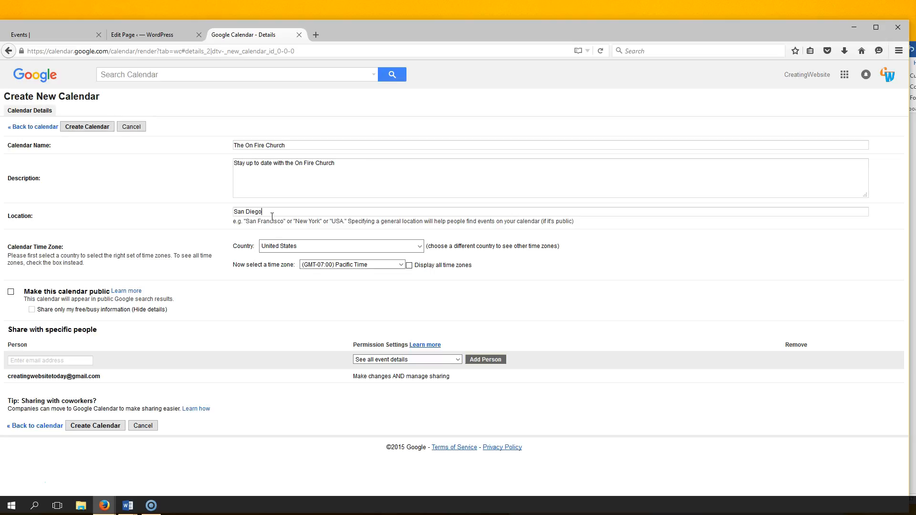
{"action": "left_click", "coordinate": [338, 246]}
{"action": "left_click", "coordinate": [338, 248]}
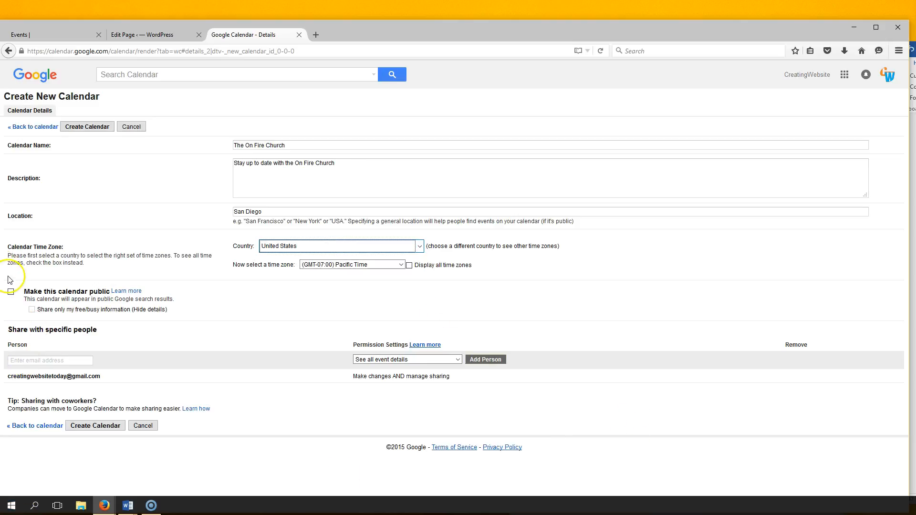
Step: Make the new calendar public and create it, accepting that all its events will be visible to the world
{"action": "left_click", "coordinate": [10, 292]}
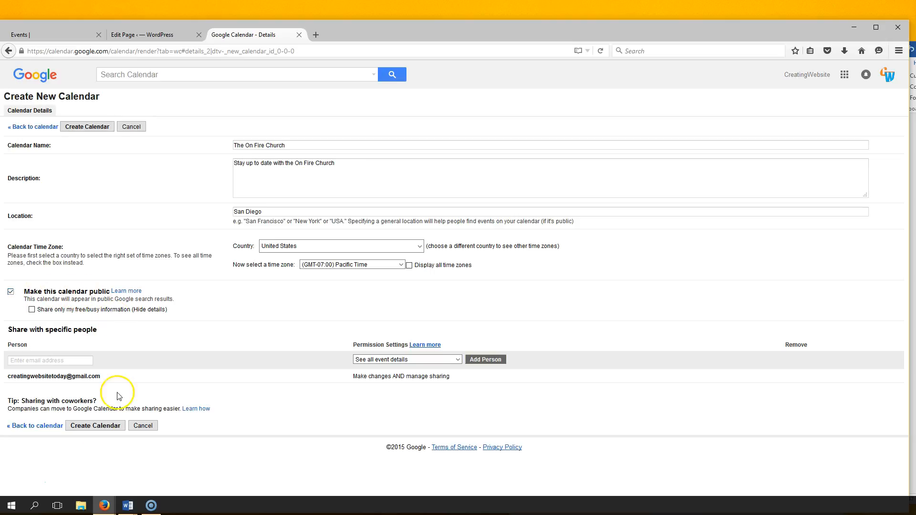
{"action": "left_click", "coordinate": [98, 431]}
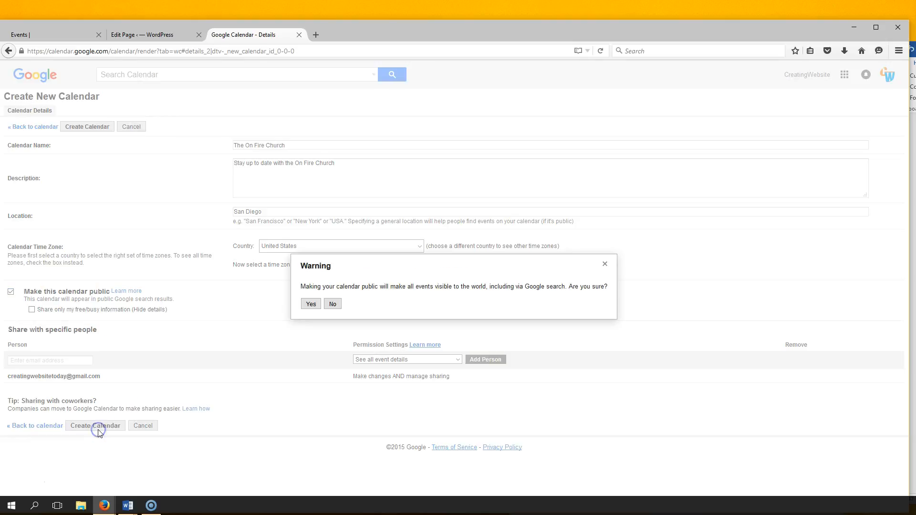
{"action": "left_click", "coordinate": [311, 304]}
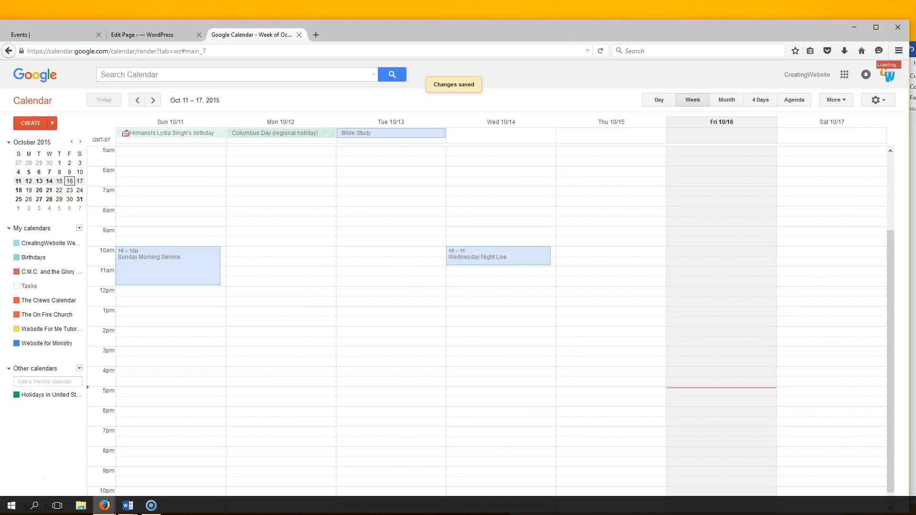
Step: Check the Word notes on adding a calendar to the Events page and reopen Google Calendar from google.com
{"action": "left_click_drag", "start_coordinate": [915, 49], "coordinate": [420, 11]}
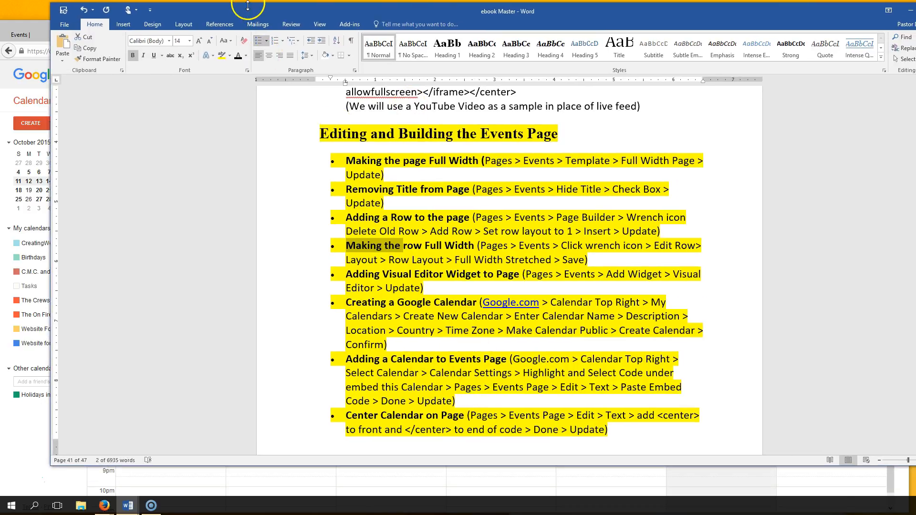
{"action": "left_click_drag", "start_coordinate": [250, 10], "coordinate": [915, 210]}
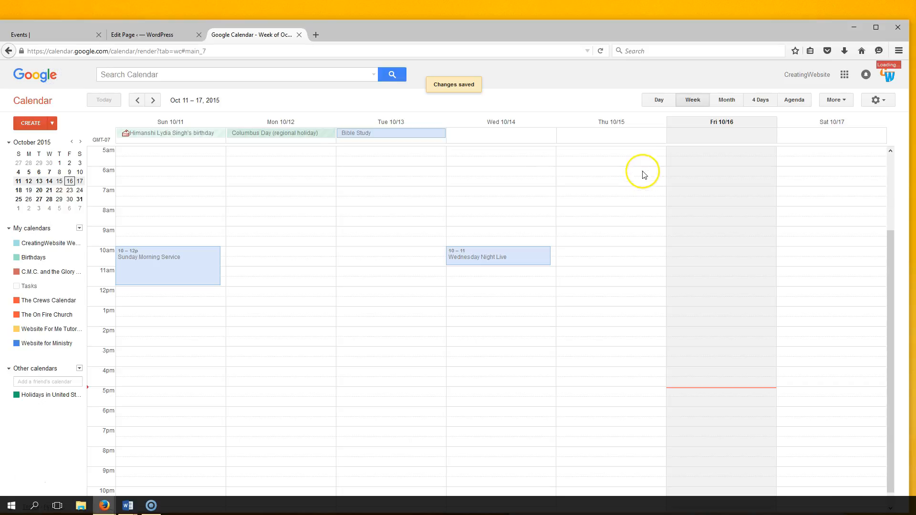
{"action": "left_click", "coordinate": [280, 49]}
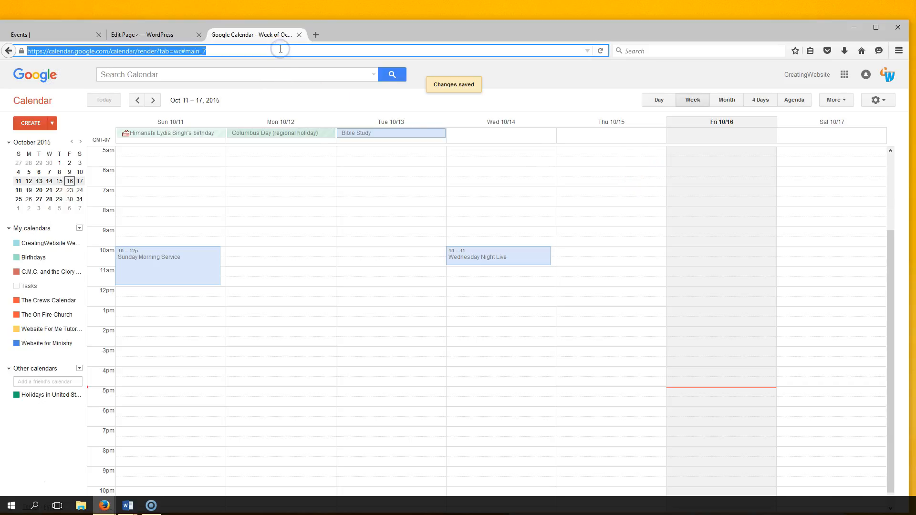
{"action": "type", "text": "google.oc"}
{"action": "type", "text": "com"}
{"action": "key", "text": "Return"}
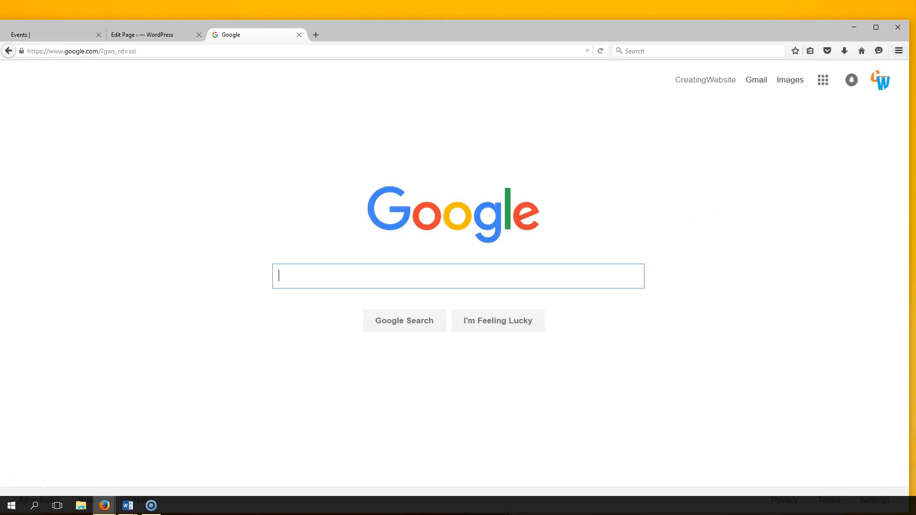
{"action": "left_click", "coordinate": [823, 80]}
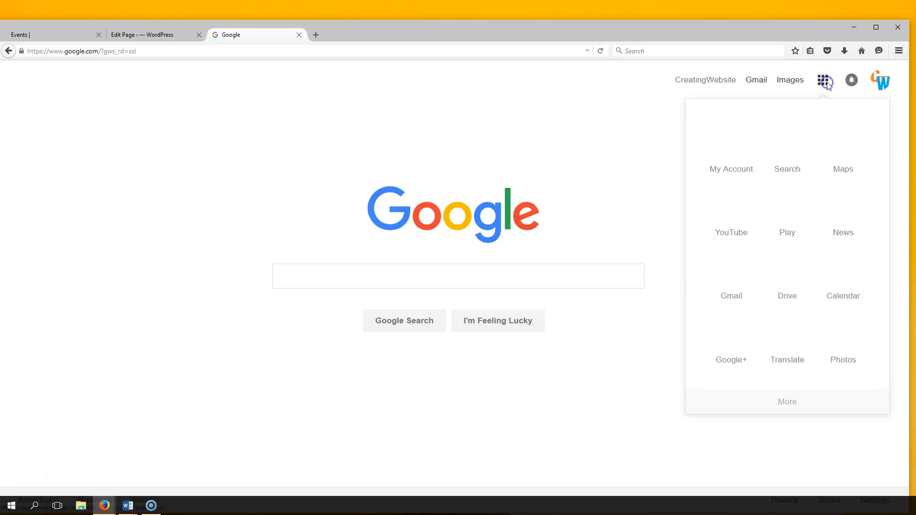
{"action": "left_click", "coordinate": [840, 276]}
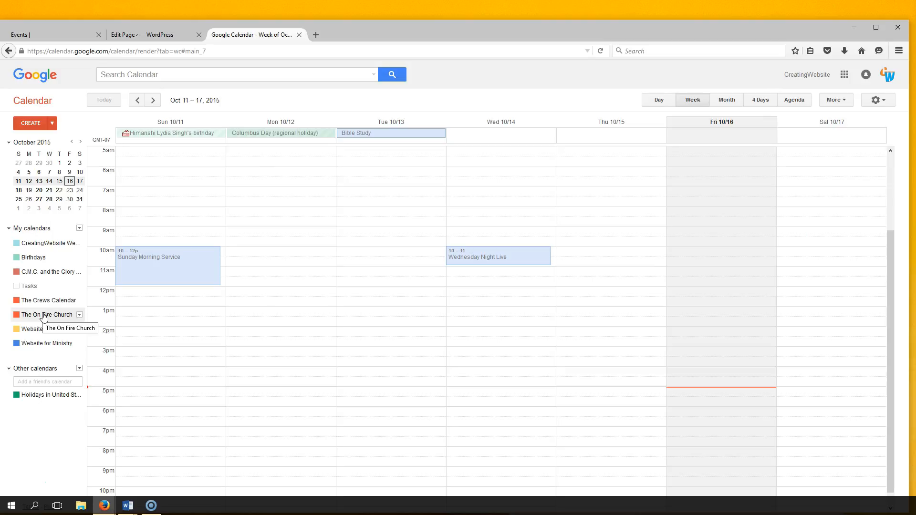
Step: Open the settings of The On Fire Church calendar and copy its complete embed code
{"action": "left_click", "coordinate": [43, 316]}
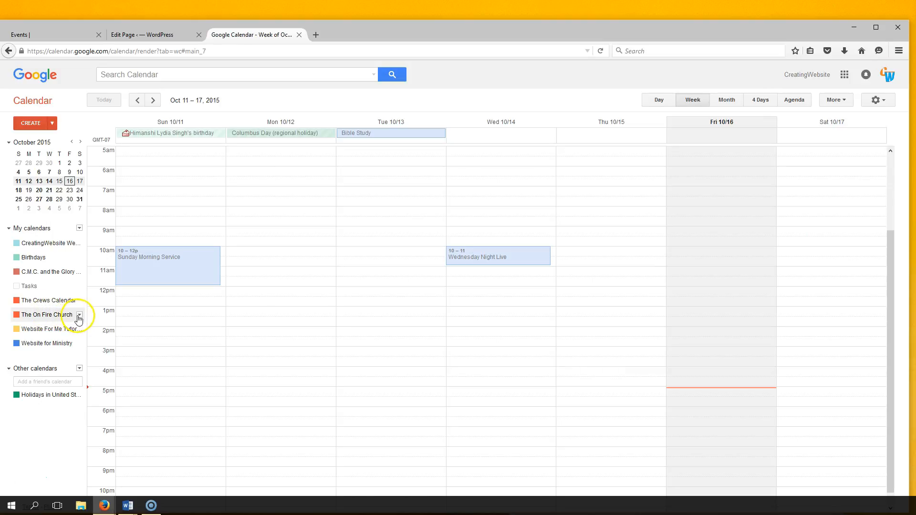
{"action": "left_click", "coordinate": [79, 315]}
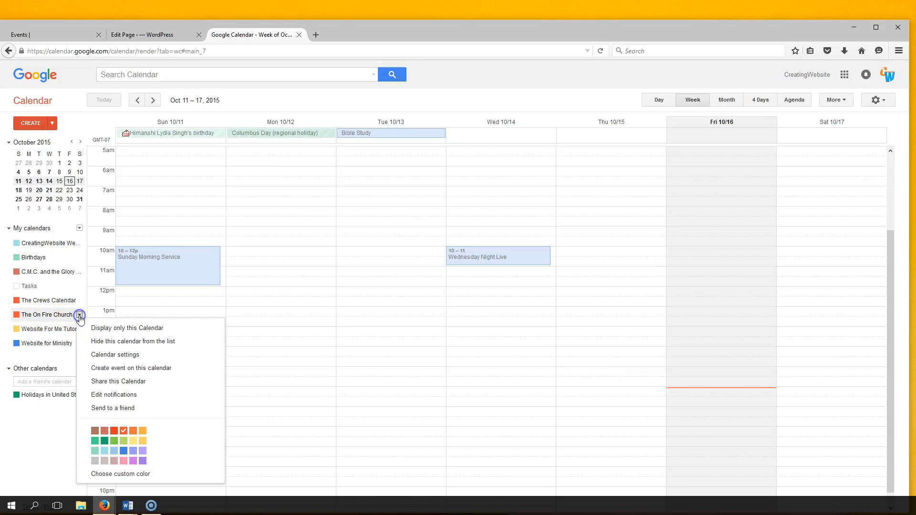
{"action": "left_click", "coordinate": [117, 356]}
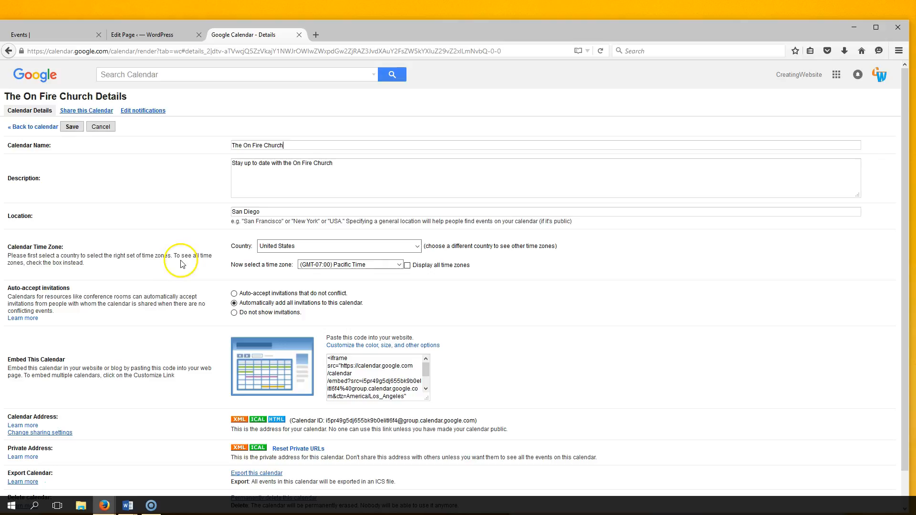
{"action": "left_click_drag", "start_coordinate": [329, 358], "coordinate": [461, 424]}
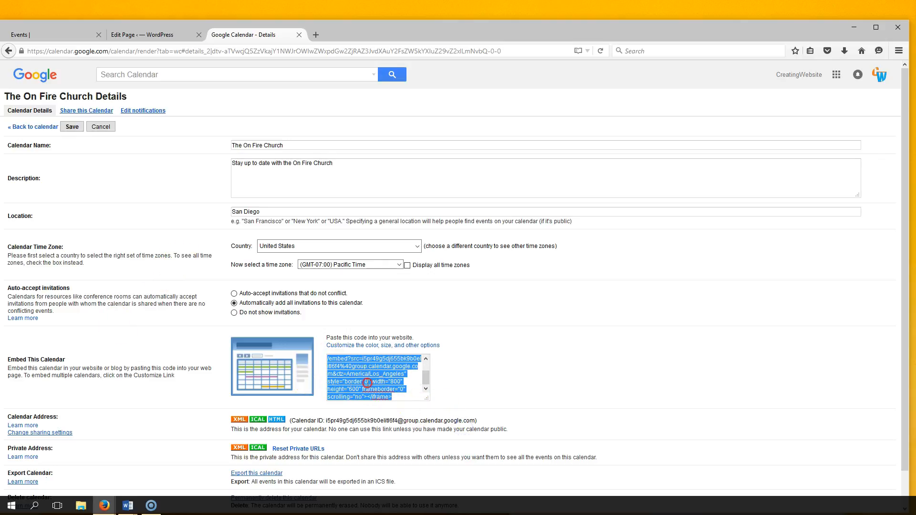
{"action": "right_click", "coordinate": [367, 382]}
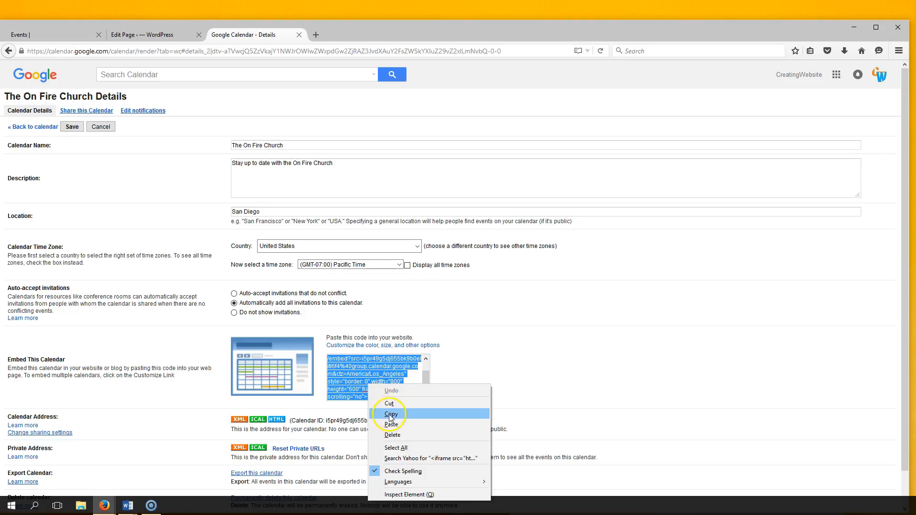
{"action": "left_click", "coordinate": [391, 415]}
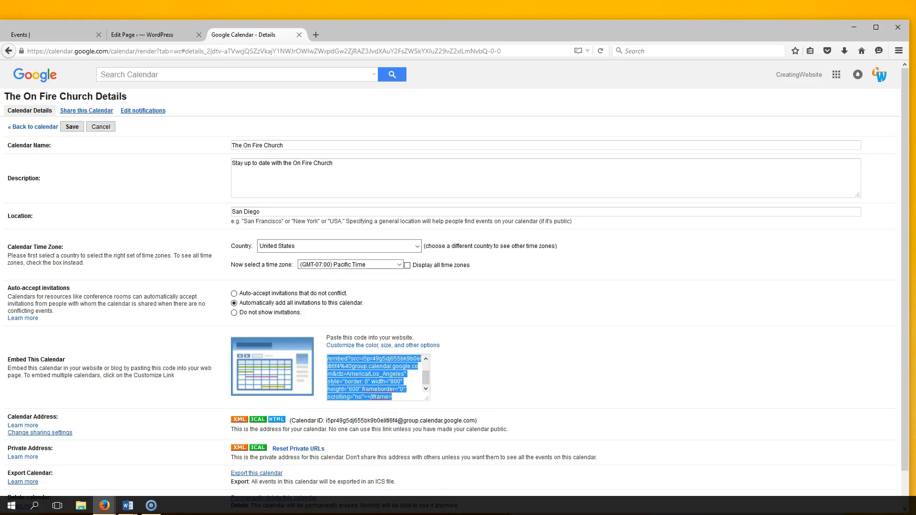
Step: Switch to the Word notes, review where the copied embed code goes on the Events page, and return to the browser
{"action": "key", "text": "alt+Tab"}
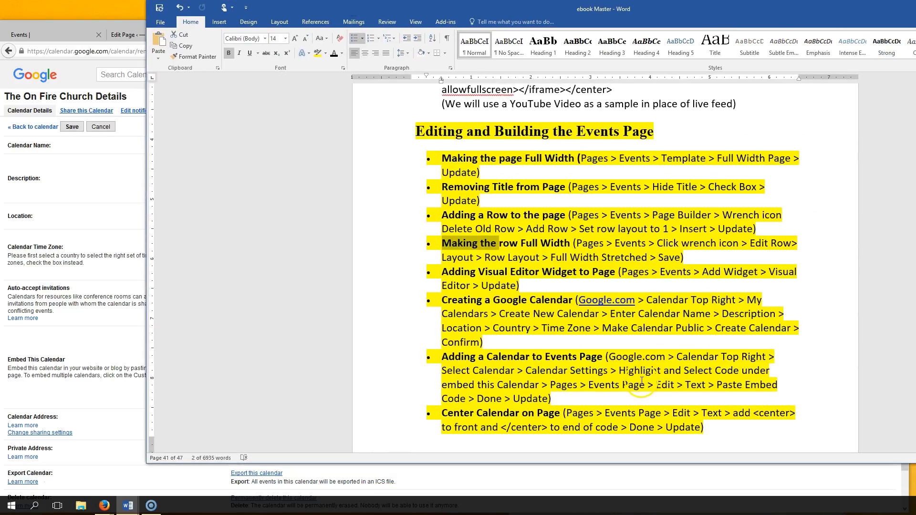
{"action": "left_click", "coordinate": [767, 372]}
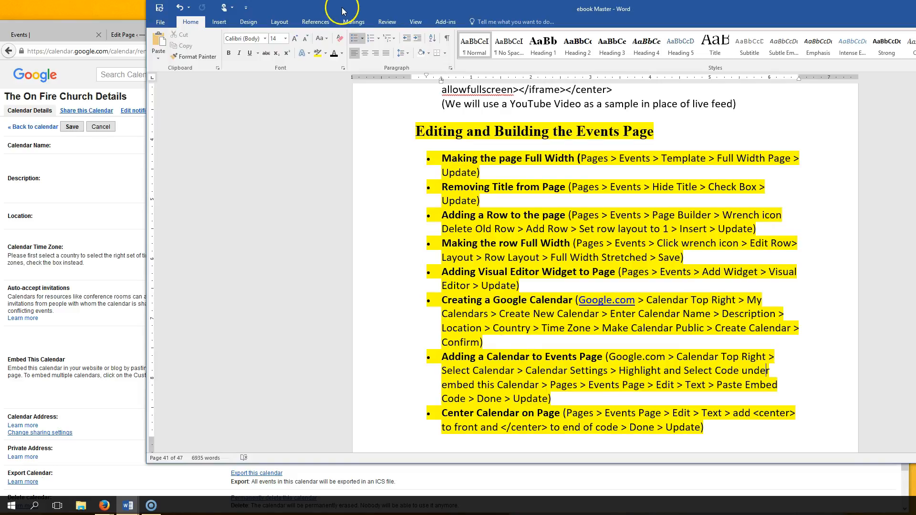
{"action": "key", "text": "alt+Tab"}
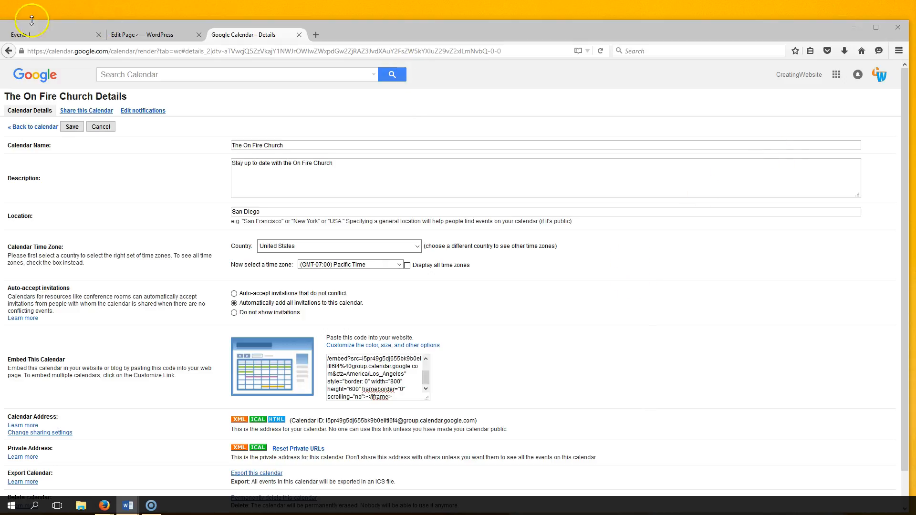
Step: Reopen the Events page from the WordPress pages list and open its Visual Editor widget for editing
{"action": "left_click", "coordinate": [119, 35]}
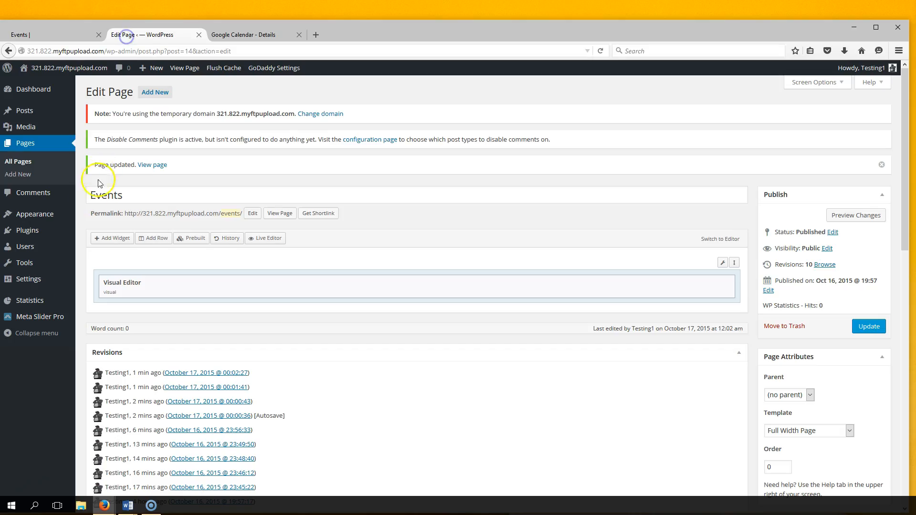
{"action": "left_click", "coordinate": [24, 147]}
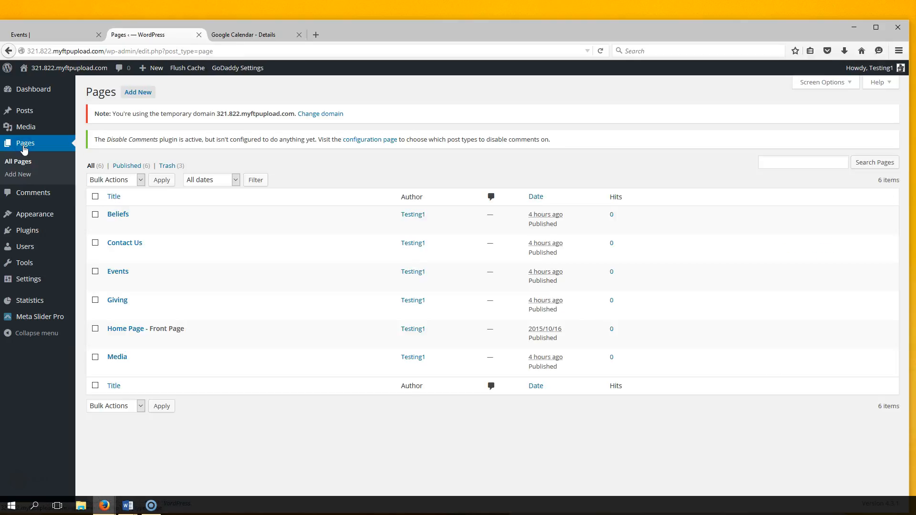
{"action": "left_click", "coordinate": [114, 271]}
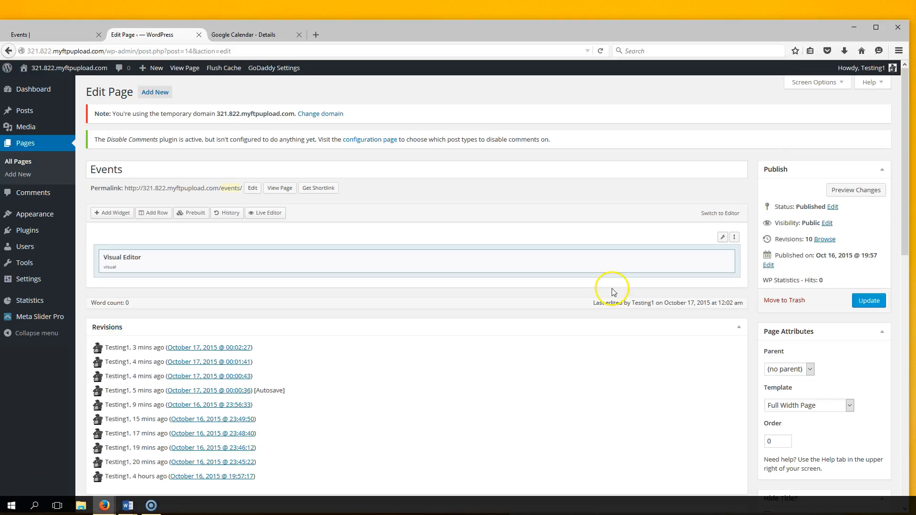
{"action": "mouse_move", "coordinate": [689, 262]}
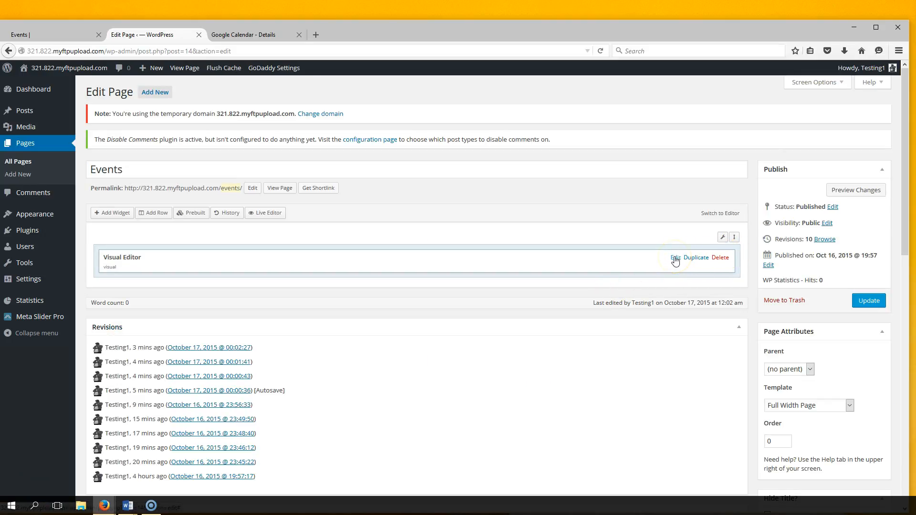
{"action": "left_click", "coordinate": [675, 259]}
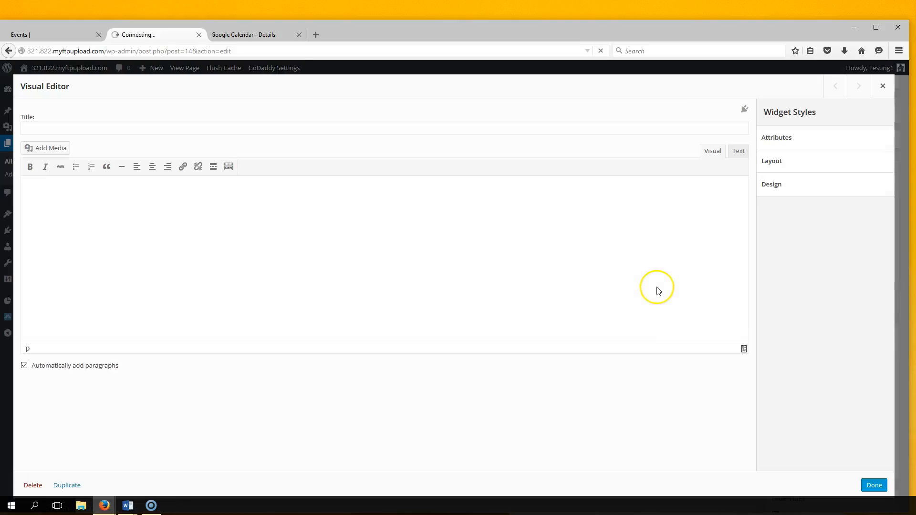
Step: Paste the calendar embed code into the Visual Editor widget in Text mode, and save the widget and page changes
{"action": "left_click", "coordinate": [738, 151]}
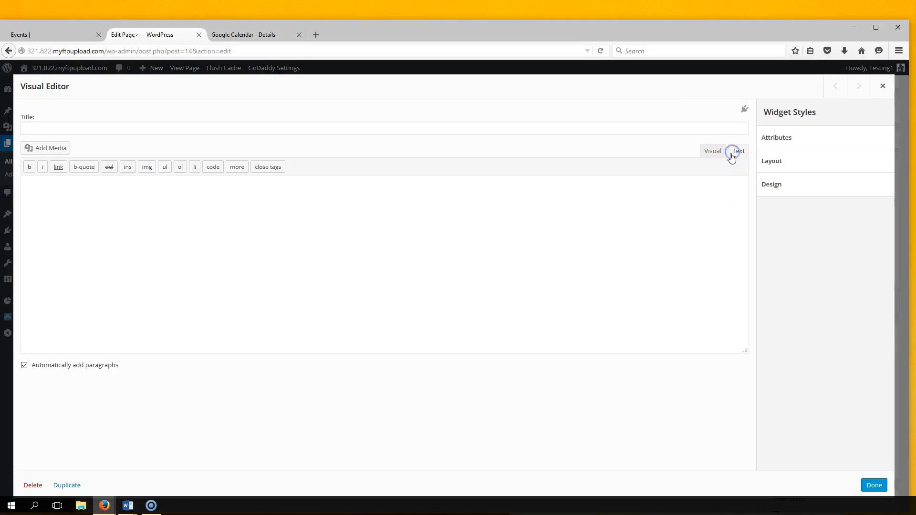
{"action": "left_click", "coordinate": [247, 209]}
{"action": "right_click", "coordinate": [247, 210]}
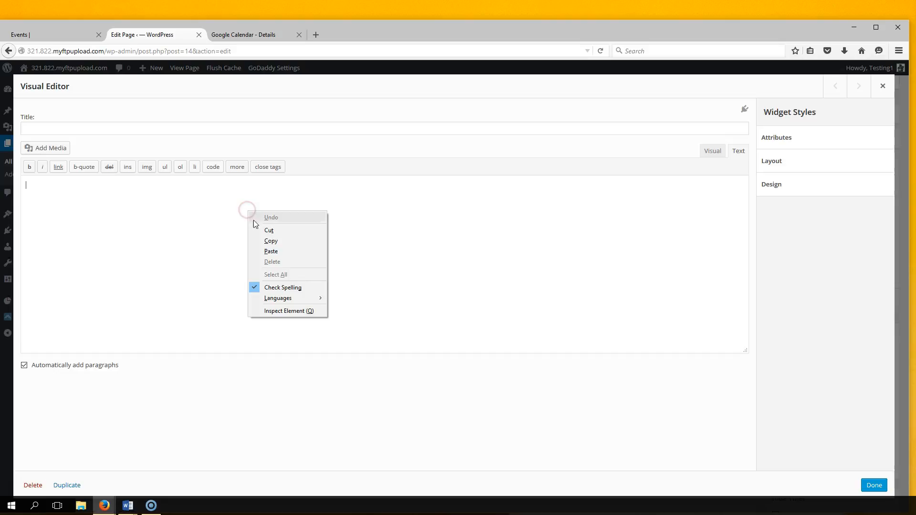
{"action": "left_click", "coordinate": [269, 250]}
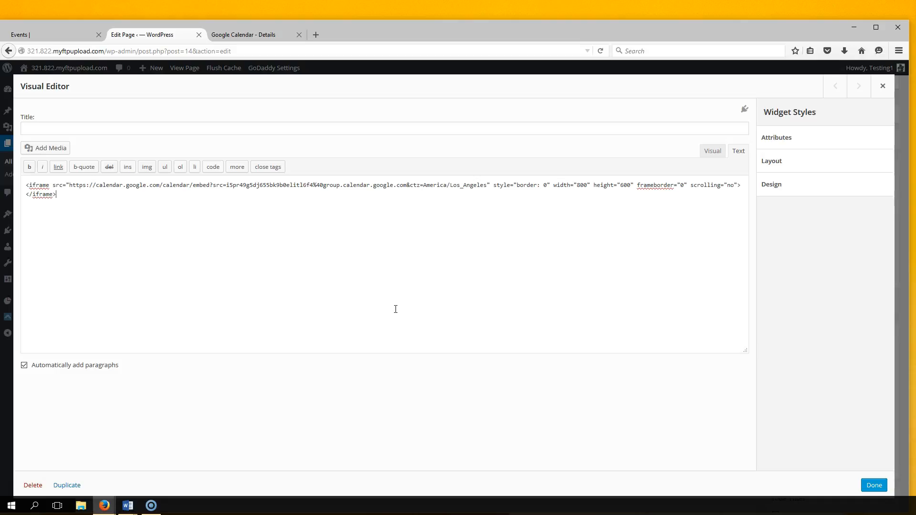
{"action": "left_click", "coordinate": [873, 486]}
{"action": "left_click", "coordinate": [869, 300]}
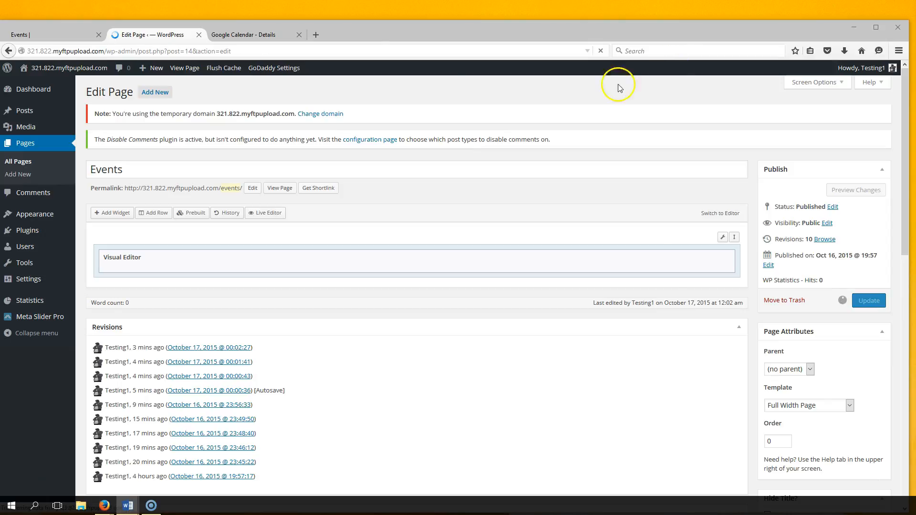
Step: Reload the live Events page to check the embedded calendar, and return to the page editor
{"action": "left_click", "coordinate": [59, 39]}
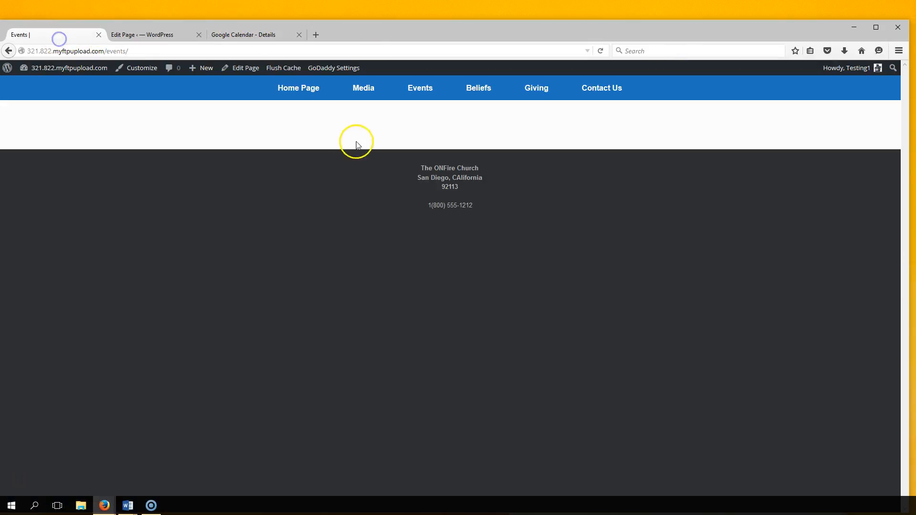
{"action": "left_click", "coordinate": [422, 91]}
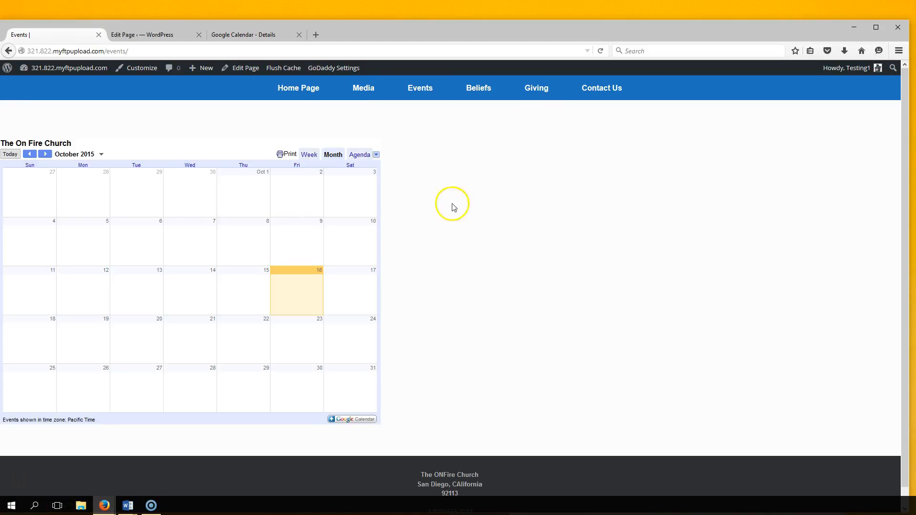
{"action": "left_click", "coordinate": [142, 35]}
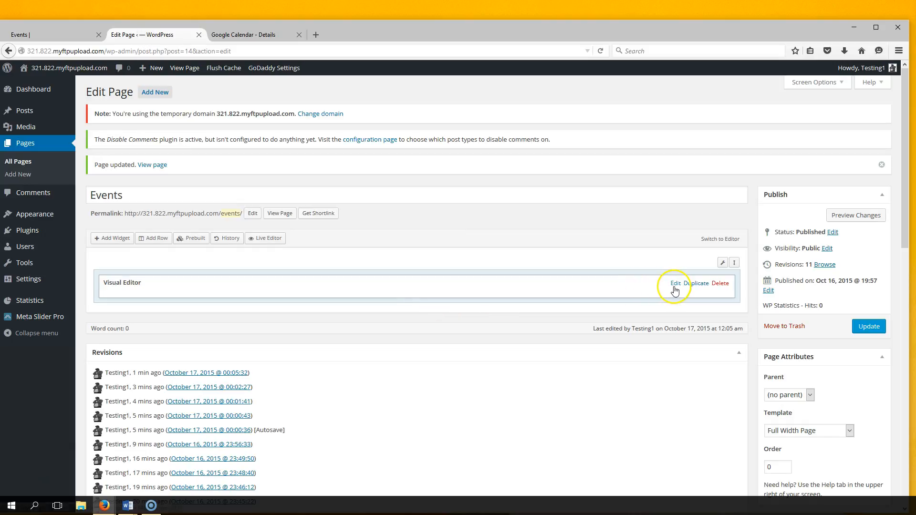
Step: Open the WordPress pages list, and review the Word notes on centering the calendar and the example embed code
{"action": "left_click", "coordinate": [33, 145]}
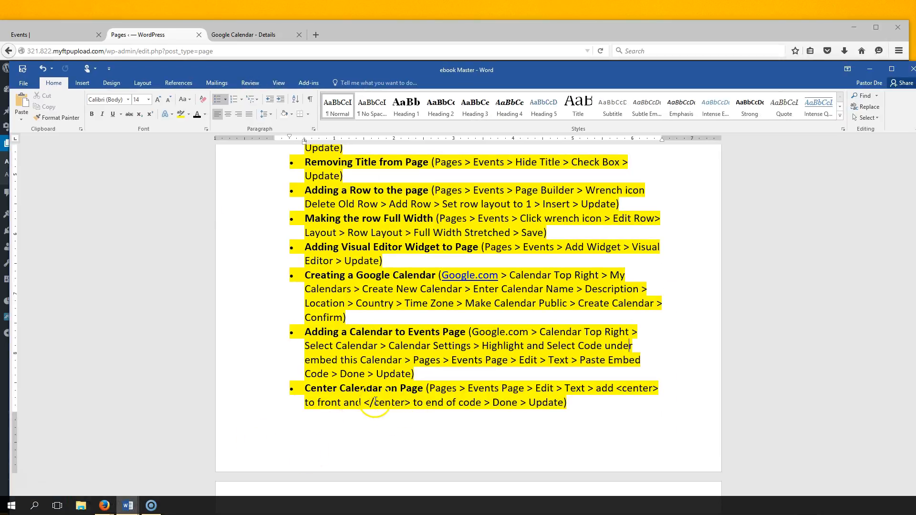
{"action": "scroll", "coordinate": [401, 415], "scroll_direction": "down", "scroll_amount": 3}
{"action": "scroll", "coordinate": [410, 409], "scroll_direction": "up", "scroll_amount": 2}
{"action": "scroll", "coordinate": [409, 409], "scroll_direction": "down", "scroll_amount": 3}
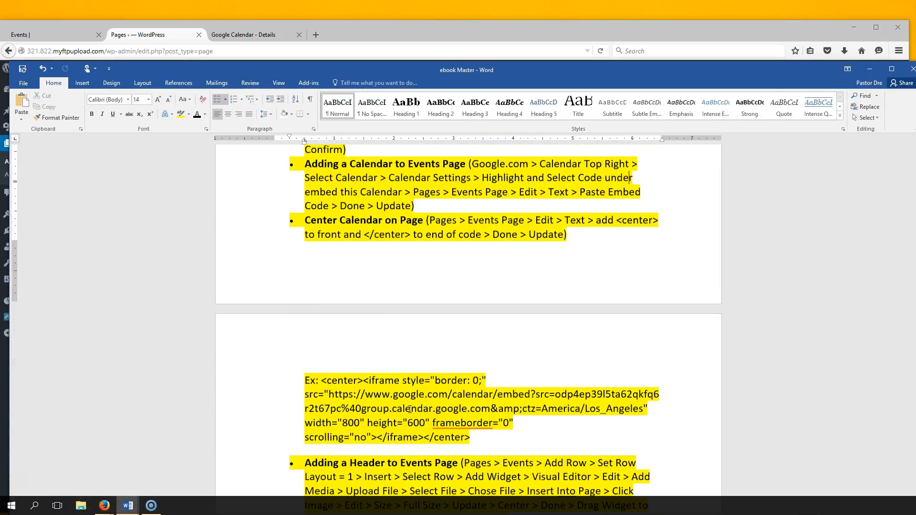
{"action": "scroll", "coordinate": [410, 334], "scroll_direction": "up", "scroll_amount": 1}
{"action": "left_click_drag", "start_coordinate": [275, 66], "coordinate": [915, 229]}
Step: Reopen the Events page from the pages list and open its Visual Editor widget in Text mode
{"action": "left_click", "coordinate": [41, 143]}
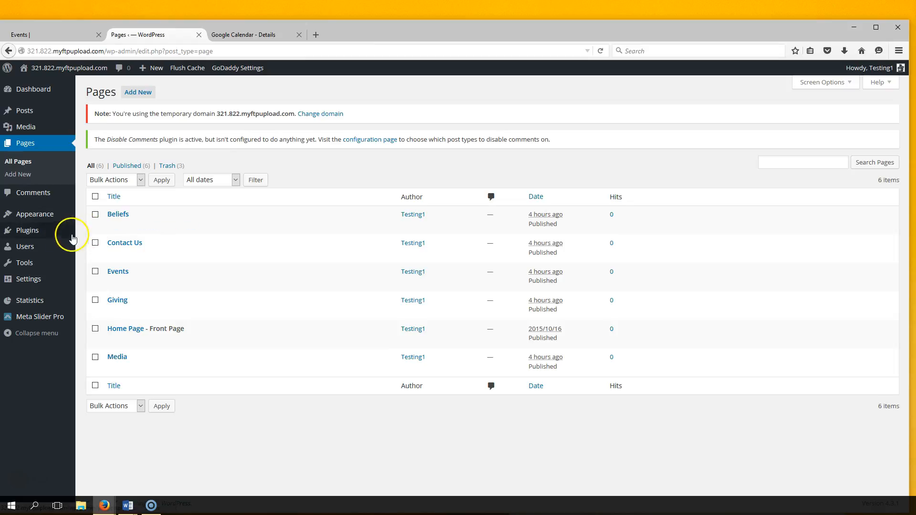
{"action": "left_click", "coordinate": [118, 270]}
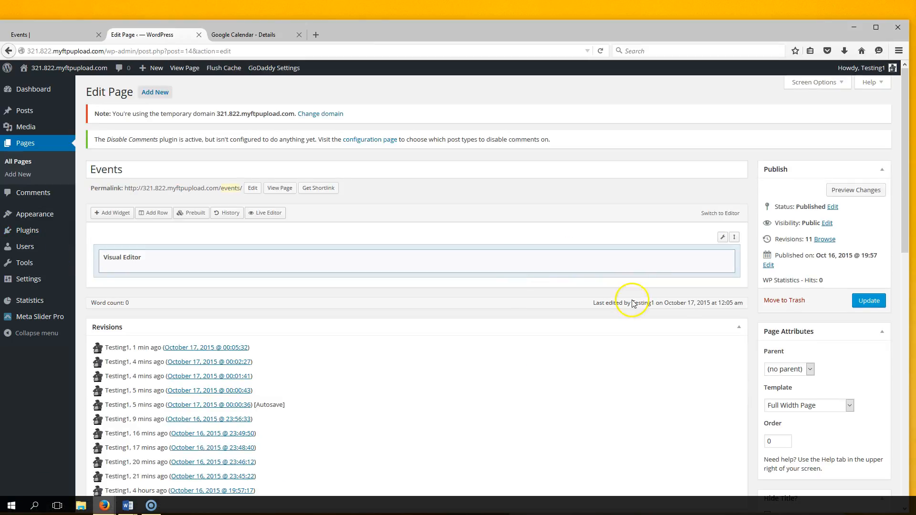
{"action": "left_click", "coordinate": [676, 258]}
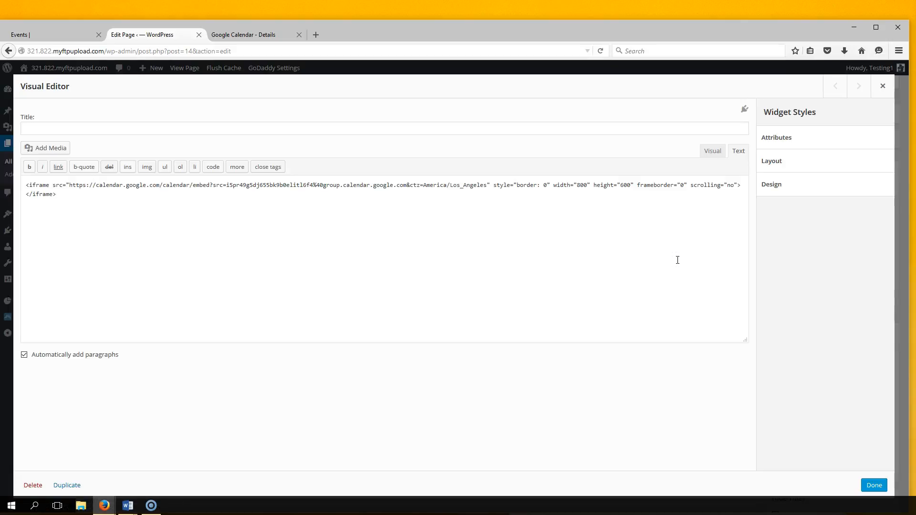
{"action": "left_click", "coordinate": [738, 151]}
Step: Wrap the calendar's iframe embed code in an opening <center> tag and a closing </center> tag
{"action": "left_click", "coordinate": [27, 187]}
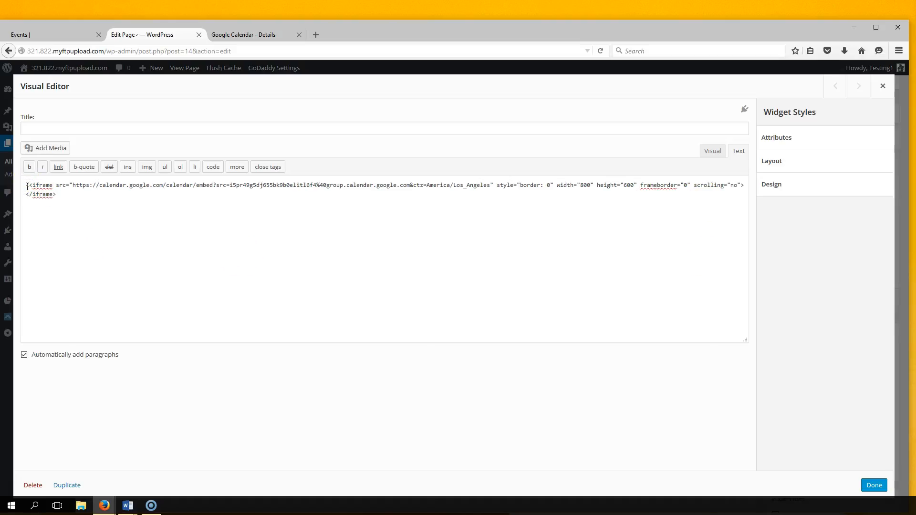
{"action": "type", "text": "center"}
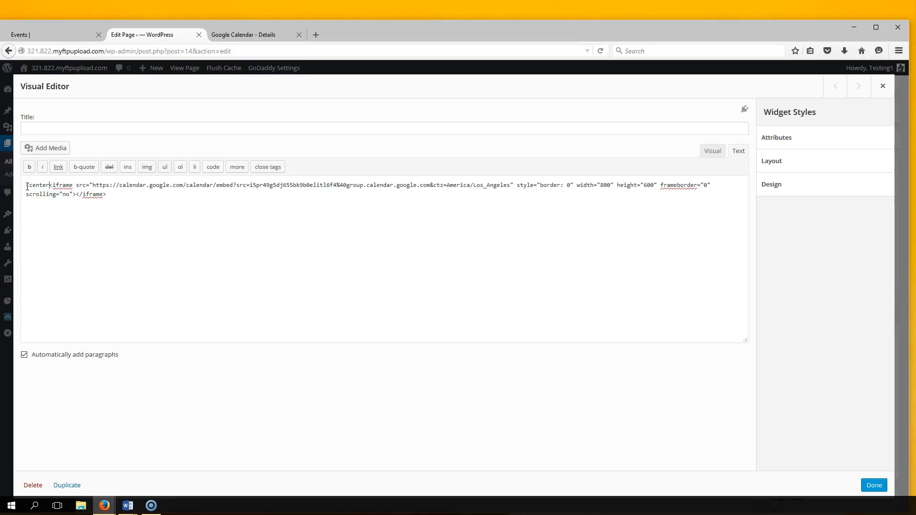
{"action": "type", "text": ">"}
{"action": "left_click", "coordinate": [110, 195]}
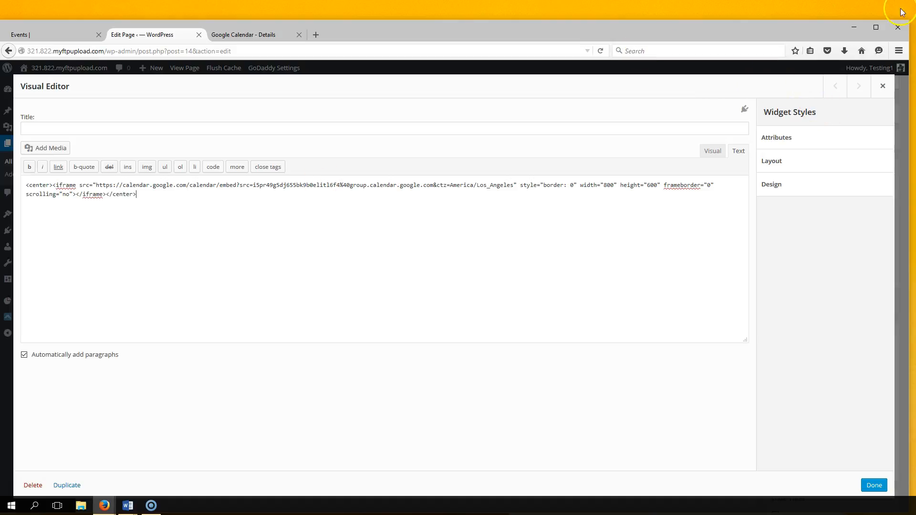
Step: Switch to the Word notes, examine the example code with its center tags, and return to the browser
{"action": "key", "text": "alt+Tab"}
{"action": "left_click", "coordinate": [297, 384]}
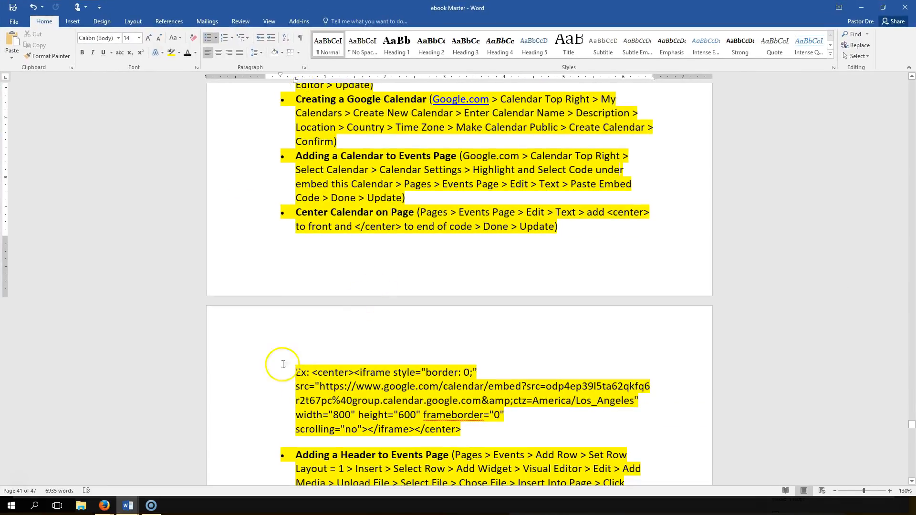
{"action": "left_click", "coordinate": [348, 359]}
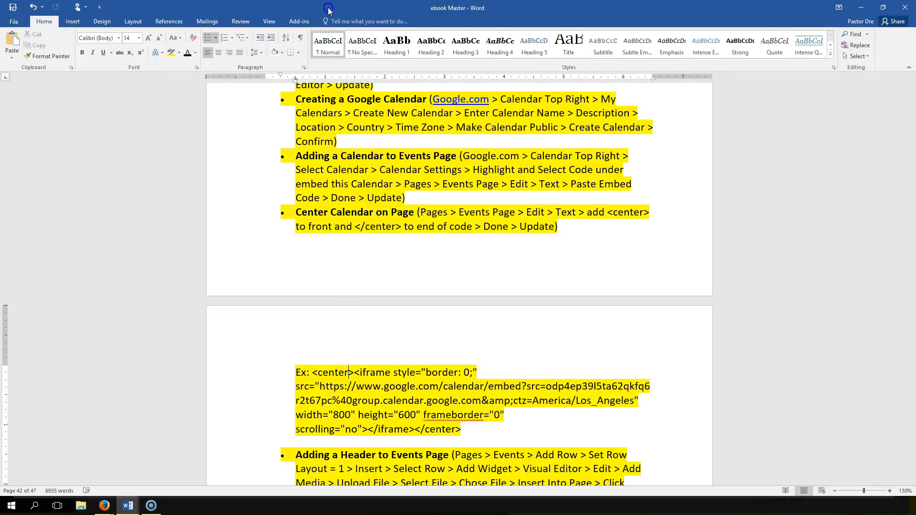
{"action": "key", "text": "alt+Tab"}
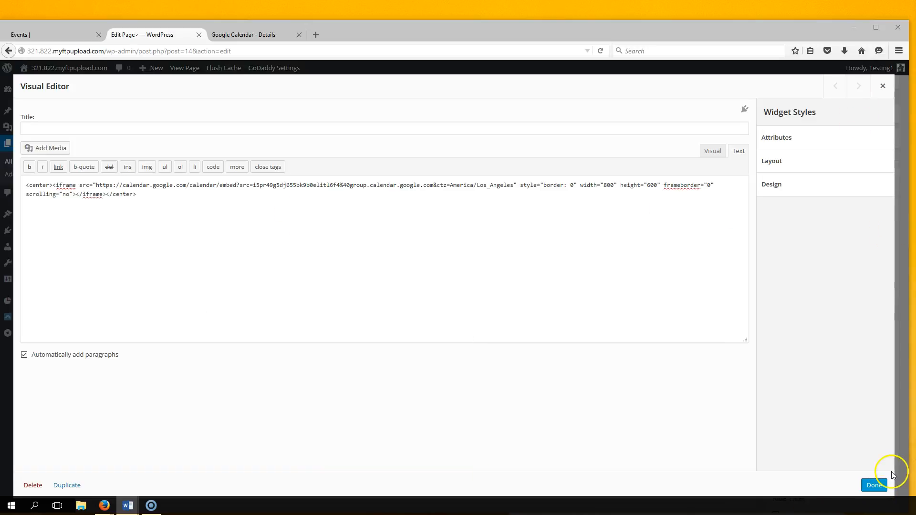
Step: Save the widget and update the Events page, and reload the live page to check the calendar's position
{"action": "left_click", "coordinate": [874, 483]}
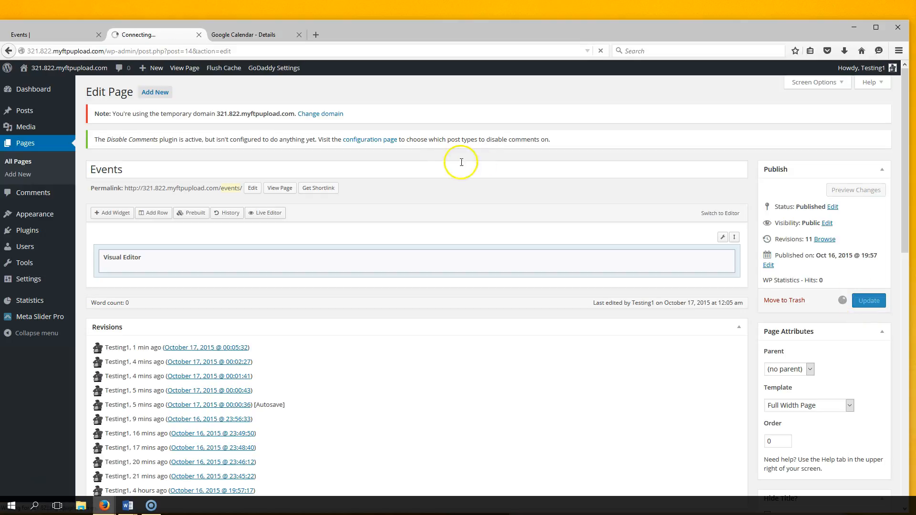
{"action": "left_click", "coordinate": [75, 36]}
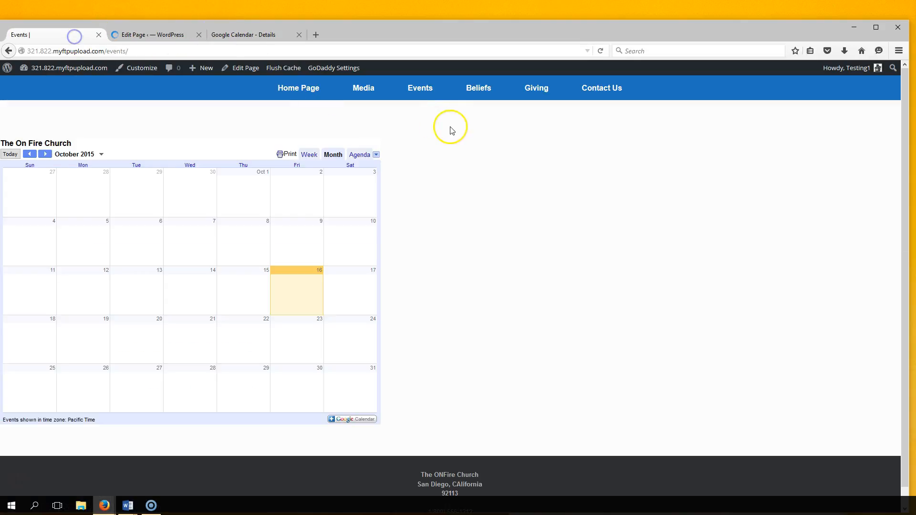
{"action": "left_click", "coordinate": [429, 91]}
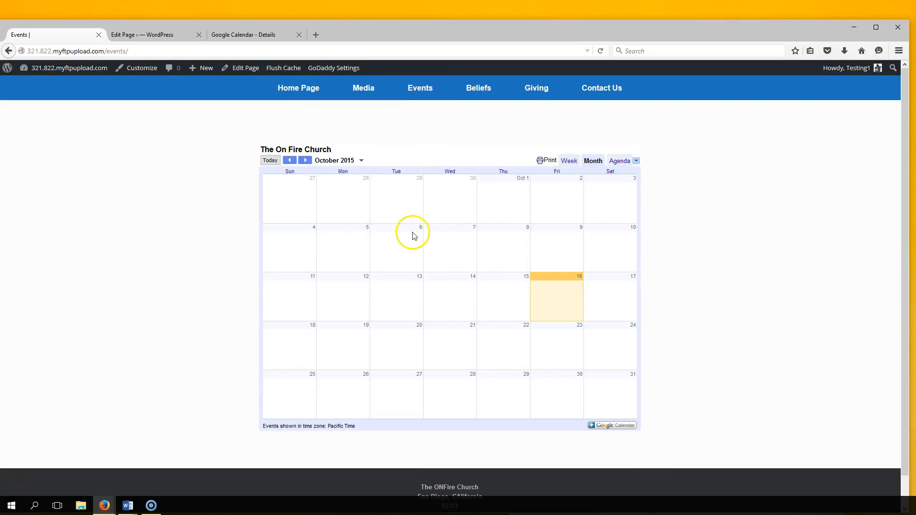
{"action": "scroll", "coordinate": [776, 368], "scroll_direction": "down", "scroll_amount": 1}
{"action": "scroll", "coordinate": [776, 367], "scroll_direction": "up", "scroll_amount": 1}
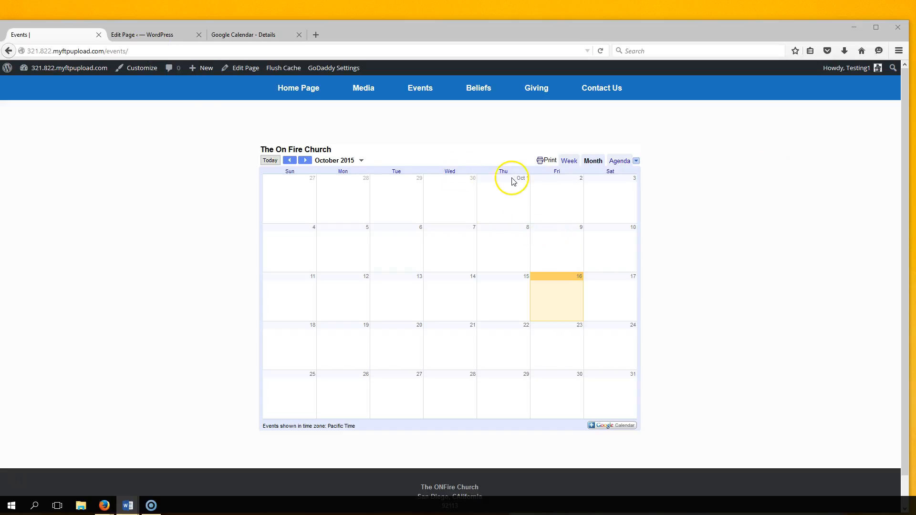
Step: Return to the page editor and review the Word notes on adding a header to the Events page
{"action": "key", "text": "ctrl+Tab"}
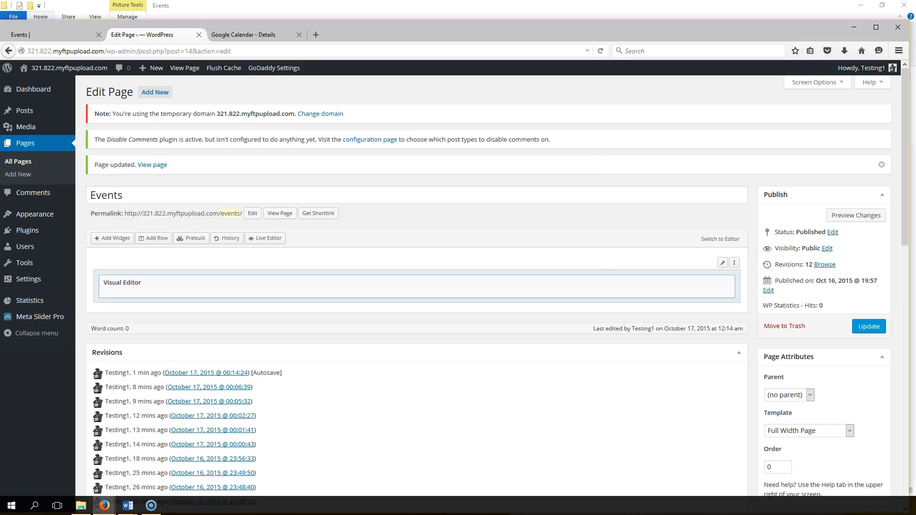
{"action": "key", "text": "alt+Tab"}
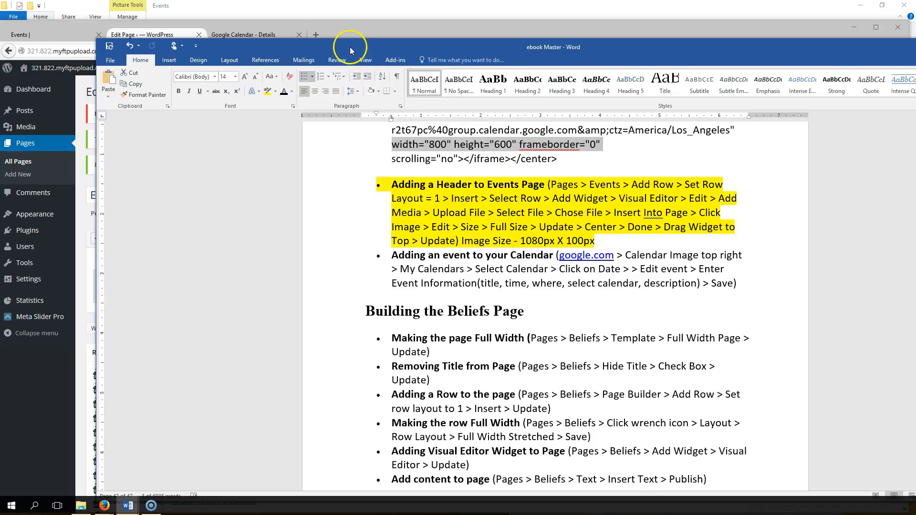
{"action": "left_click_drag", "start_coordinate": [351, 45], "coordinate": [915, 195]}
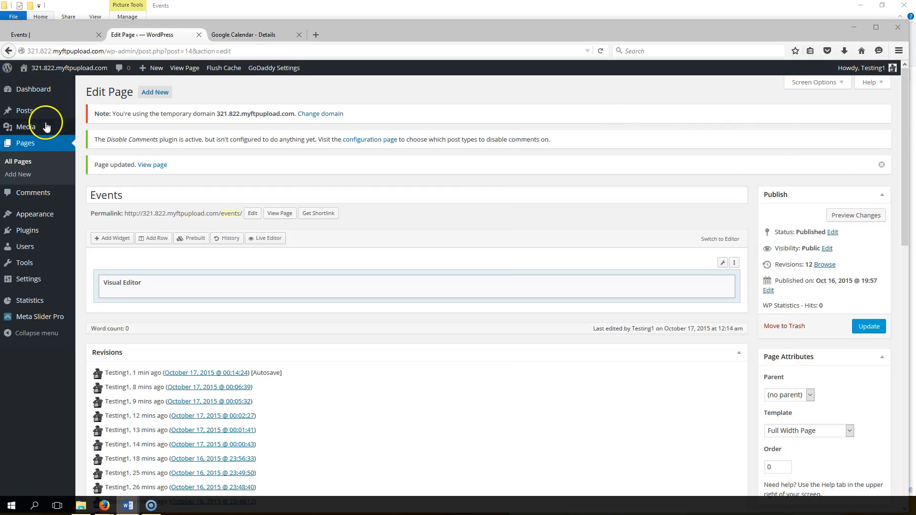
Step: Reopen the Events page from the pages list and insert a new row with 1 column
{"action": "left_click", "coordinate": [34, 143]}
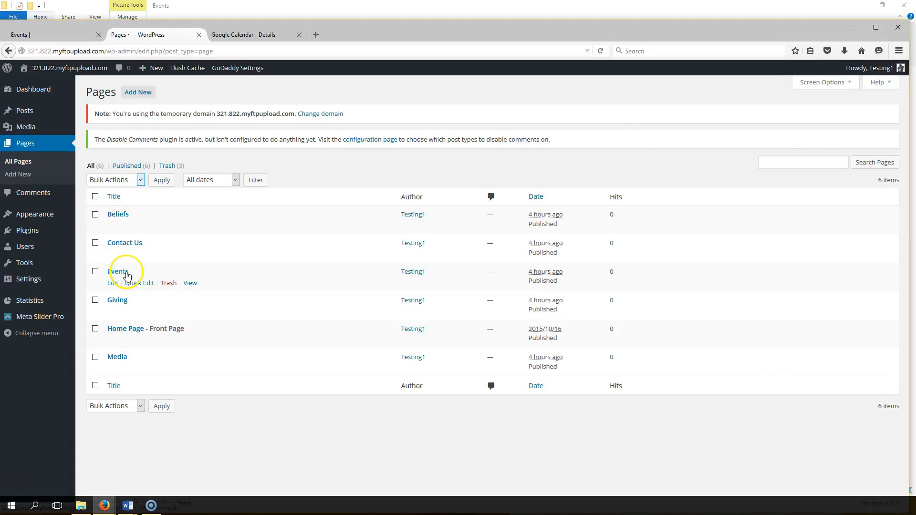
{"action": "left_click", "coordinate": [126, 276]}
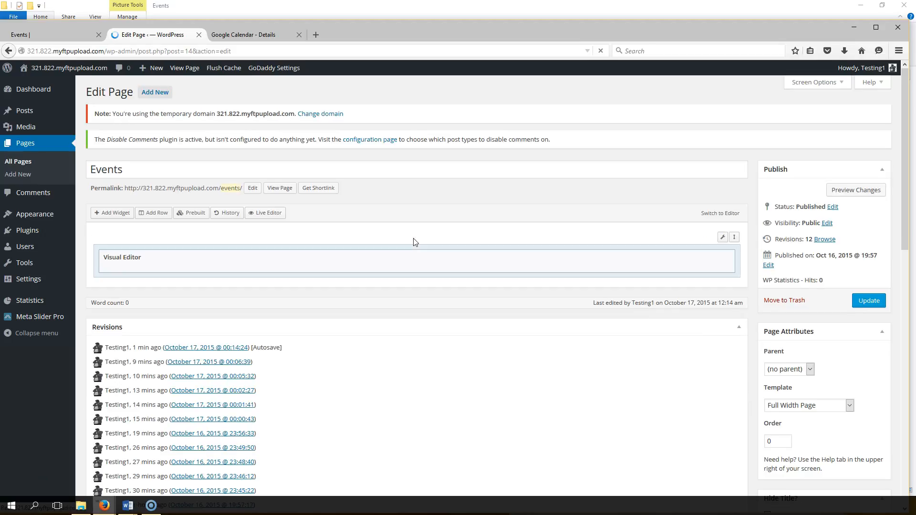
{"action": "left_click", "coordinate": [152, 213]}
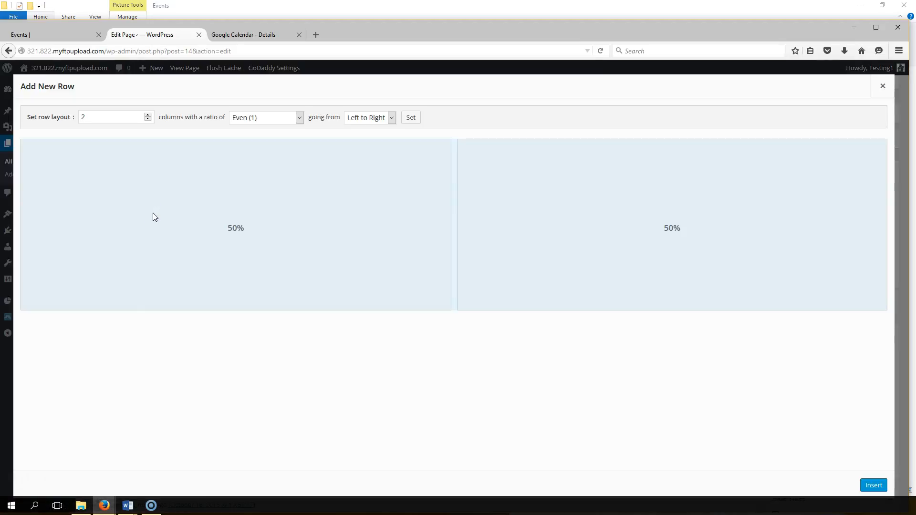
{"action": "left_click", "coordinate": [148, 120]}
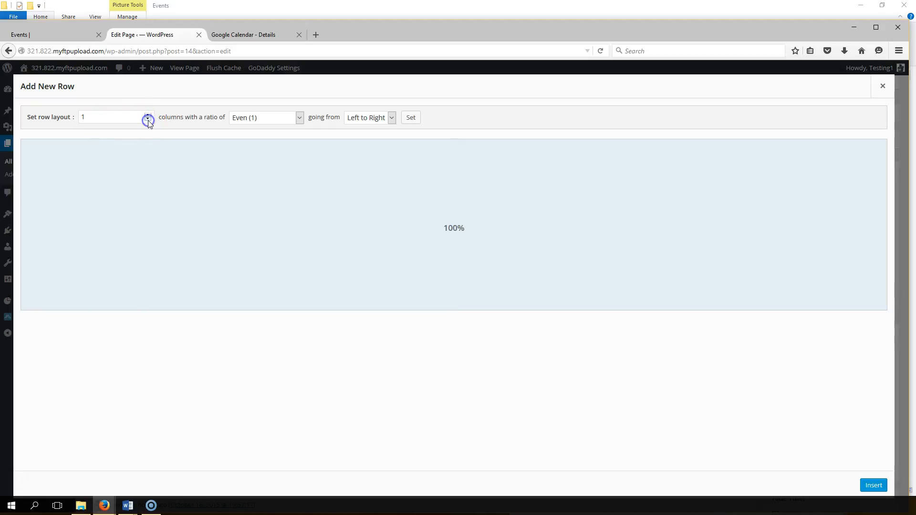
{"action": "left_click", "coordinate": [871, 489]}
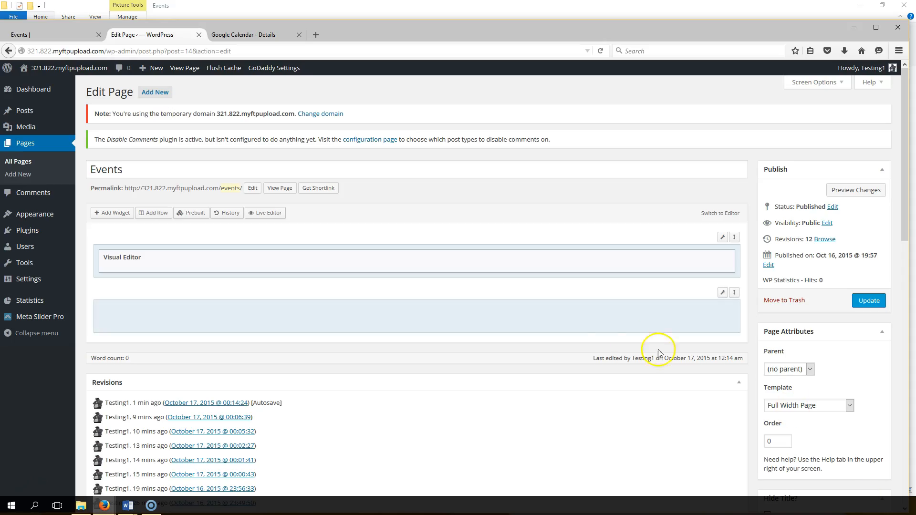
Step: Add a Visual Editor widget to the new empty row below the calendar row
{"action": "left_click", "coordinate": [497, 324]}
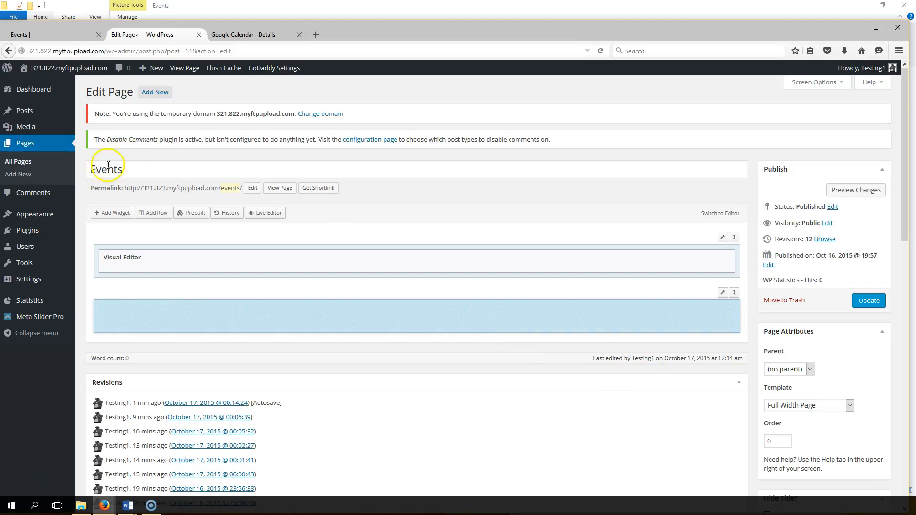
{"action": "left_click", "coordinate": [118, 211]}
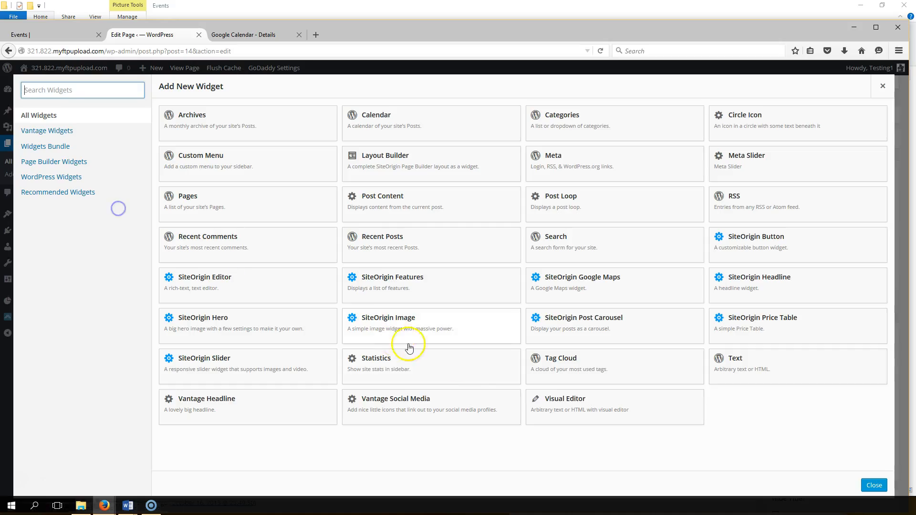
{"action": "left_click", "coordinate": [589, 410]}
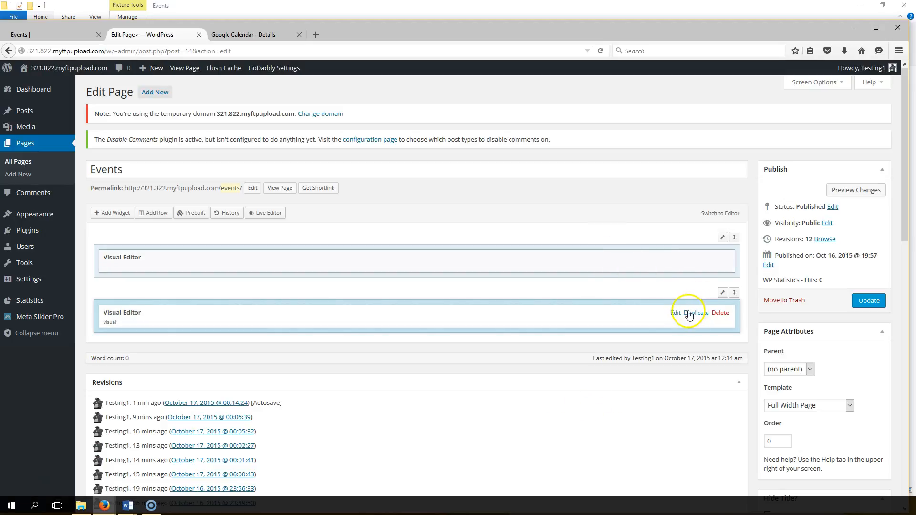
Step: Open the new Visual Editor widget for editing and start a media file upload from the computer
{"action": "left_click", "coordinate": [677, 312]}
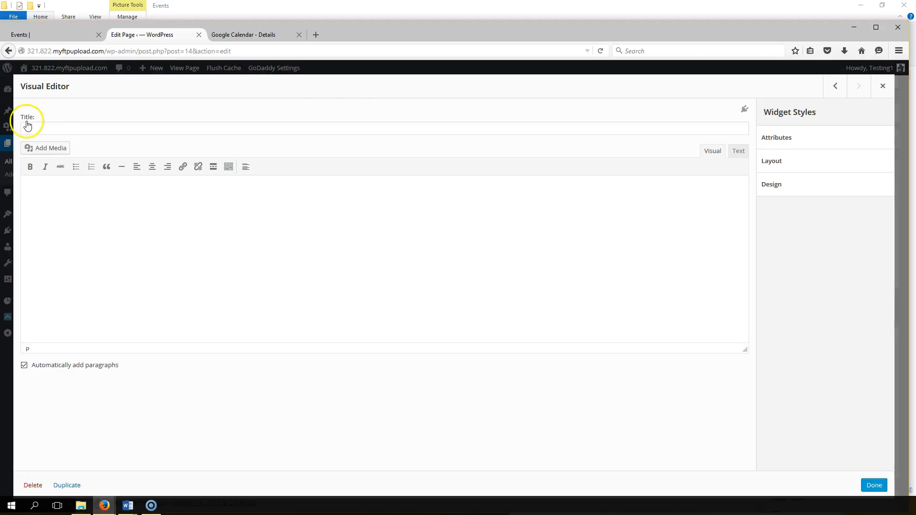
{"action": "left_click", "coordinate": [41, 149]}
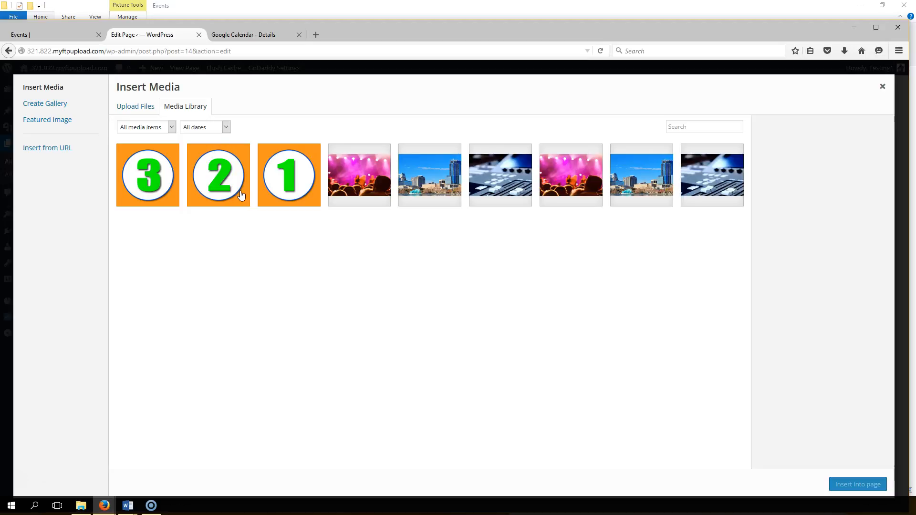
{"action": "left_click", "coordinate": [133, 108]}
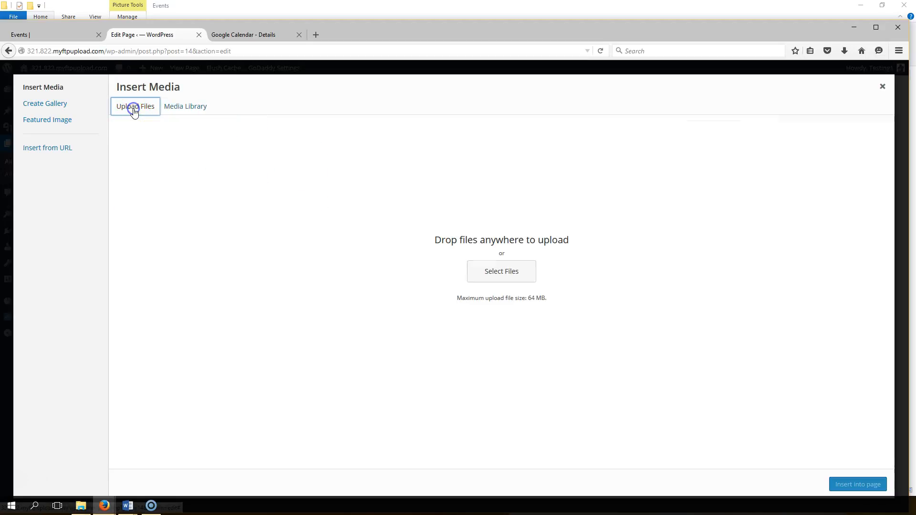
{"action": "left_click", "coordinate": [499, 276]}
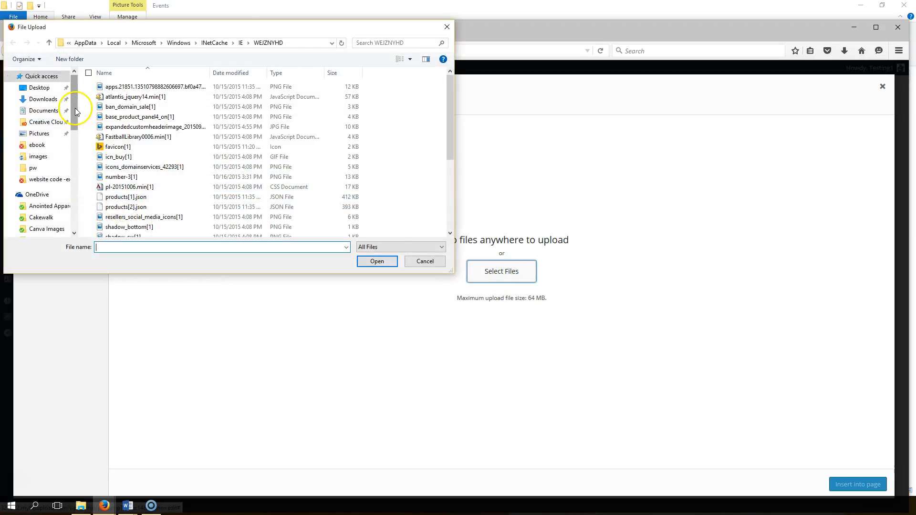
Step: Upload the header image from the Events folder in OneDrive's Website For Me folder and insert it into the page
{"action": "left_click", "coordinate": [36, 194]}
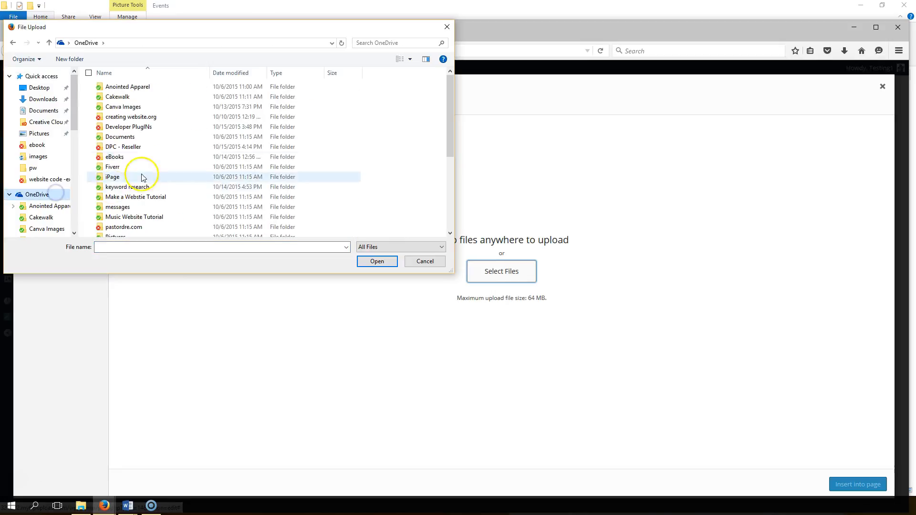
{"action": "scroll", "coordinate": [159, 149], "scroll_direction": "down", "scroll_amount": 4}
{"action": "double_click", "coordinate": [129, 193]}
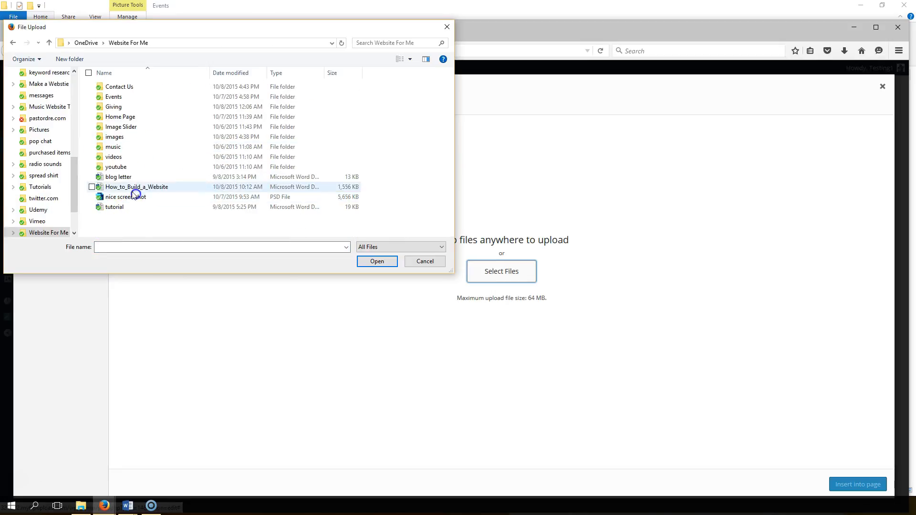
{"action": "double_click", "coordinate": [133, 98]}
{"action": "double_click", "coordinate": [126, 87]}
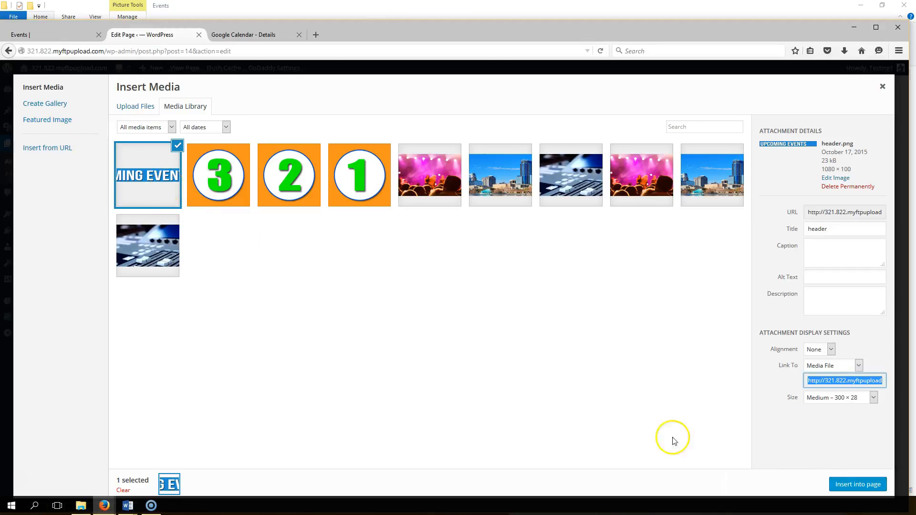
{"action": "left_click", "coordinate": [857, 486]}
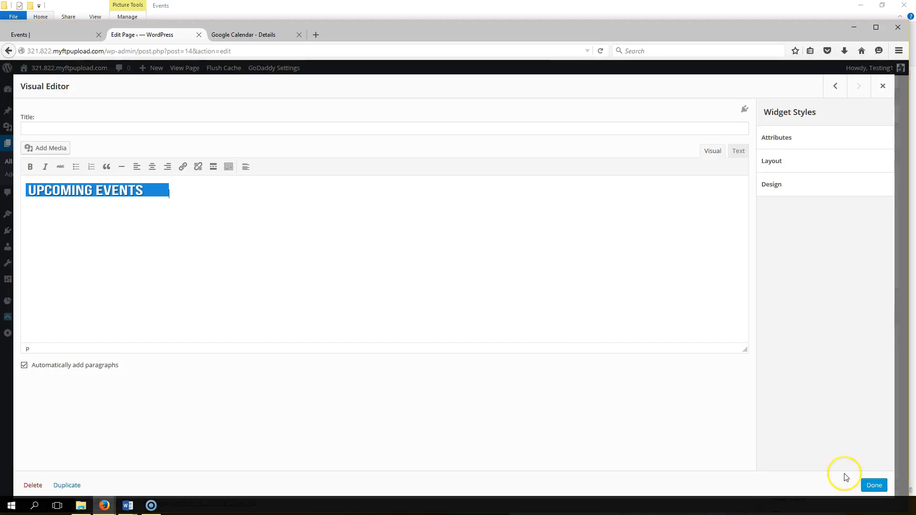
Step: Set the inserted header image to Full Size – 1080 × 100, center it, and finish editing the widget
{"action": "left_click", "coordinate": [119, 190]}
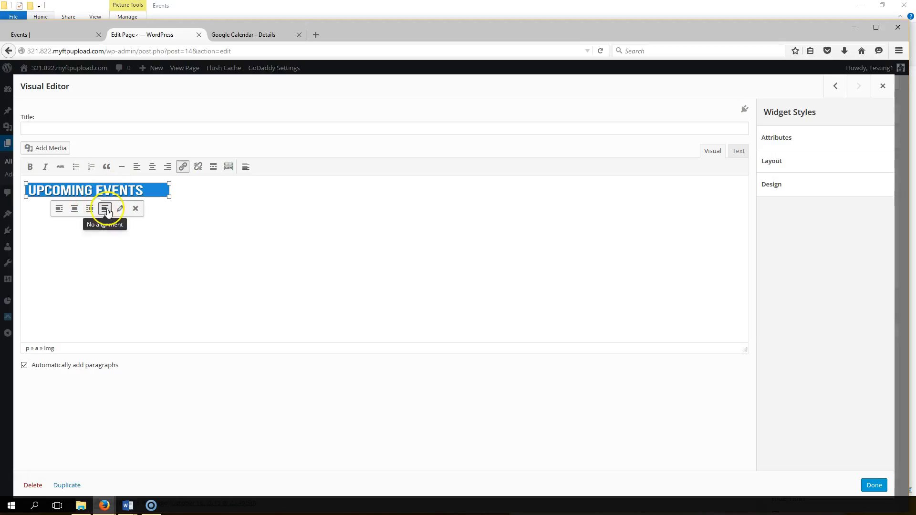
{"action": "left_click", "coordinate": [120, 209]}
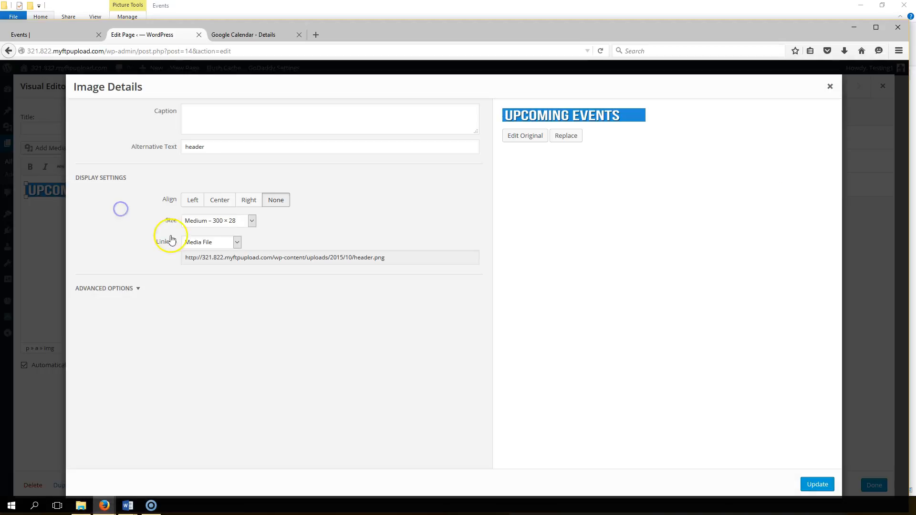
{"action": "left_click", "coordinate": [251, 220]}
{"action": "left_click", "coordinate": [235, 255]}
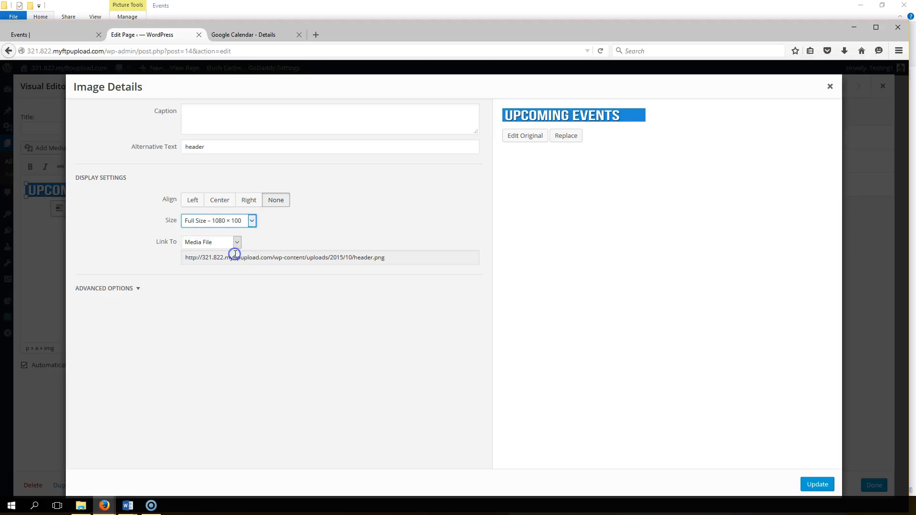
{"action": "left_click", "coordinate": [818, 484]}
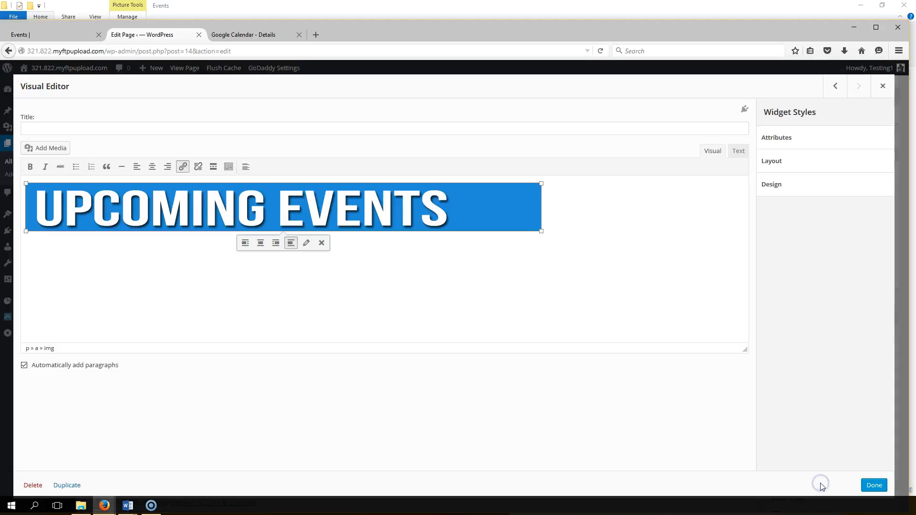
{"action": "left_click", "coordinate": [154, 167]}
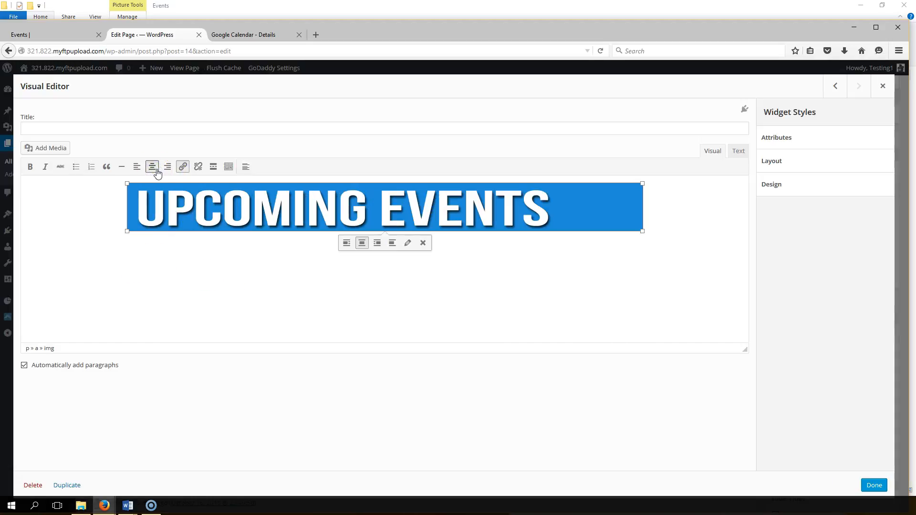
{"action": "left_click", "coordinate": [874, 486]}
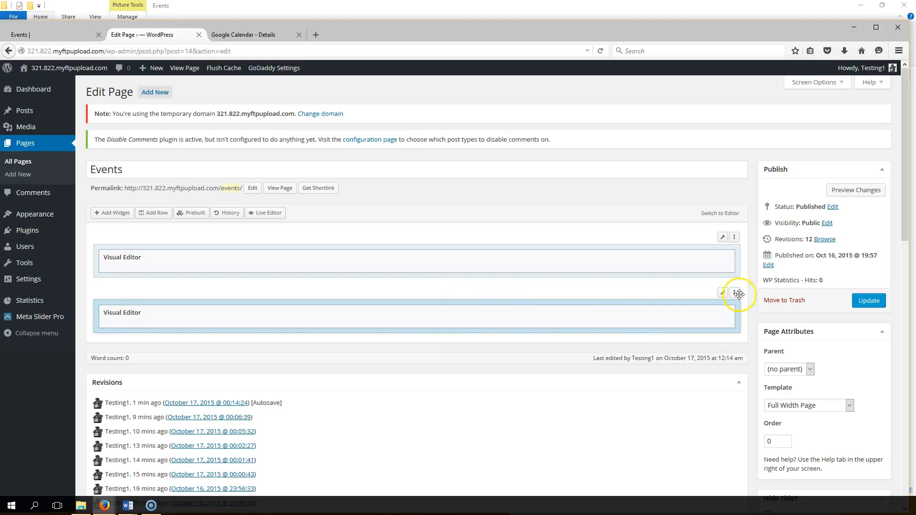
Step: Move the header's row above the calendar row, update the page, and check the live Events page
{"action": "left_click_drag", "start_coordinate": [733, 292], "coordinate": [734, 252]}
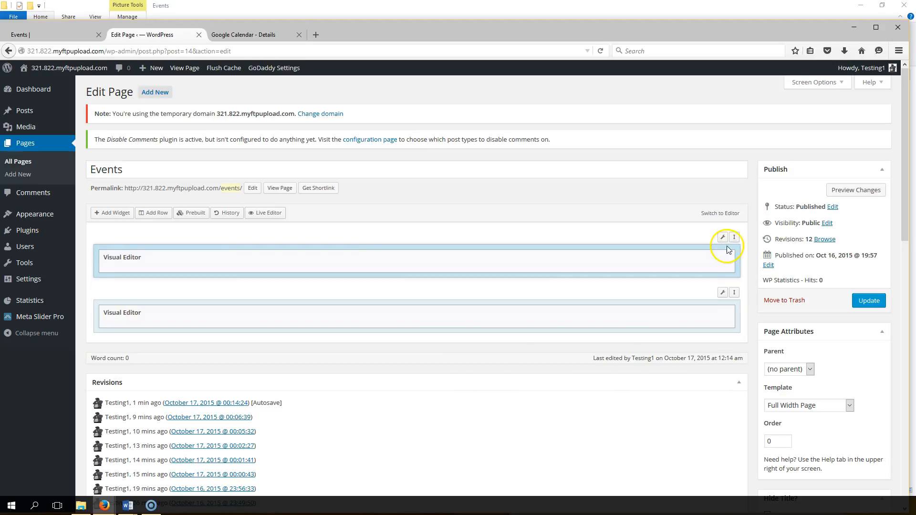
{"action": "left_click", "coordinate": [872, 304]}
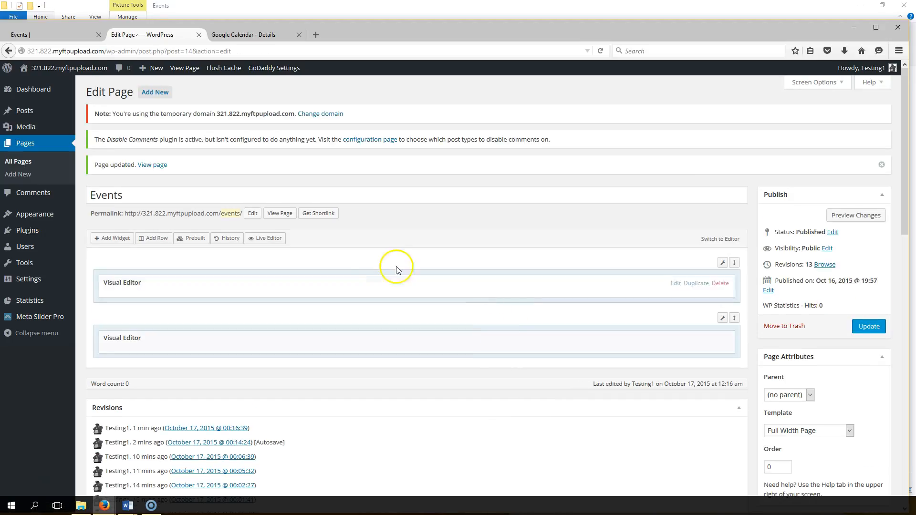
{"action": "left_click", "coordinate": [62, 35]}
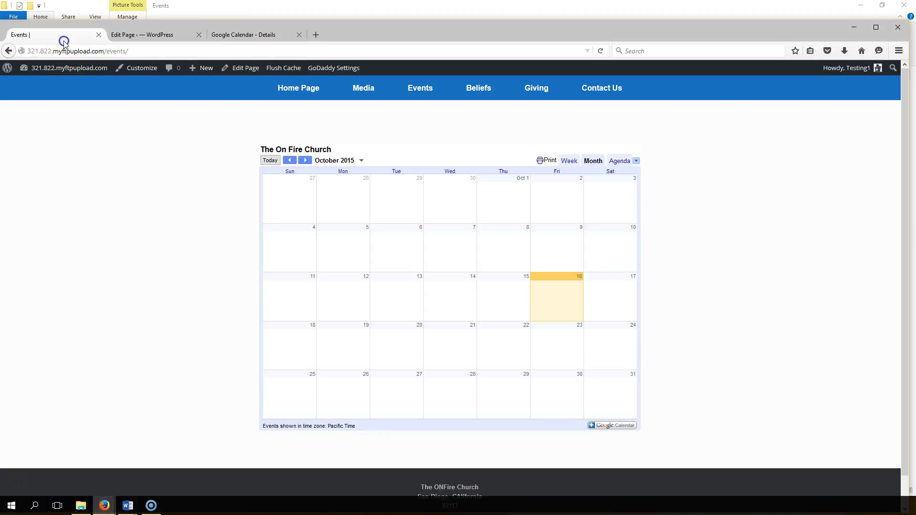
{"action": "left_click", "coordinate": [434, 102]}
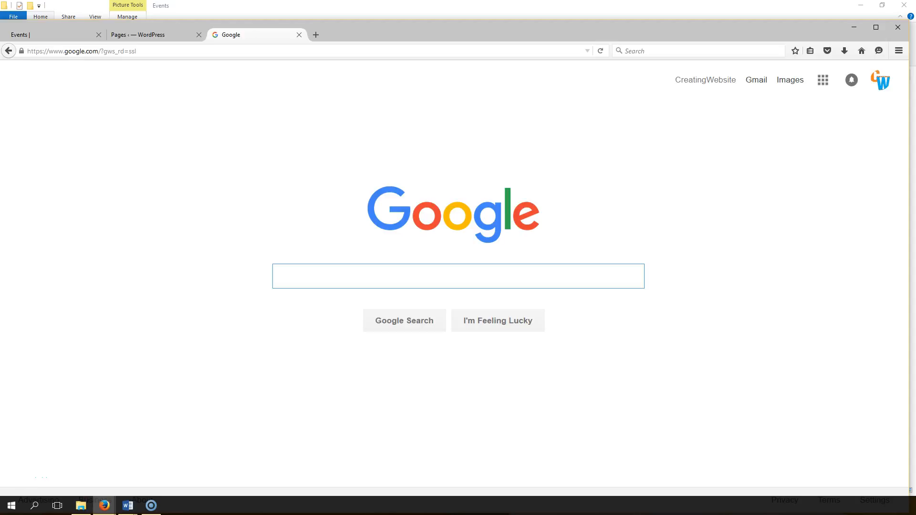
Step: Review the Word notes on adding an event to the calendar and open Google Calendar from the Google homepage
{"action": "left_click_drag", "start_coordinate": [914, 111], "coordinate": [375, 107]}
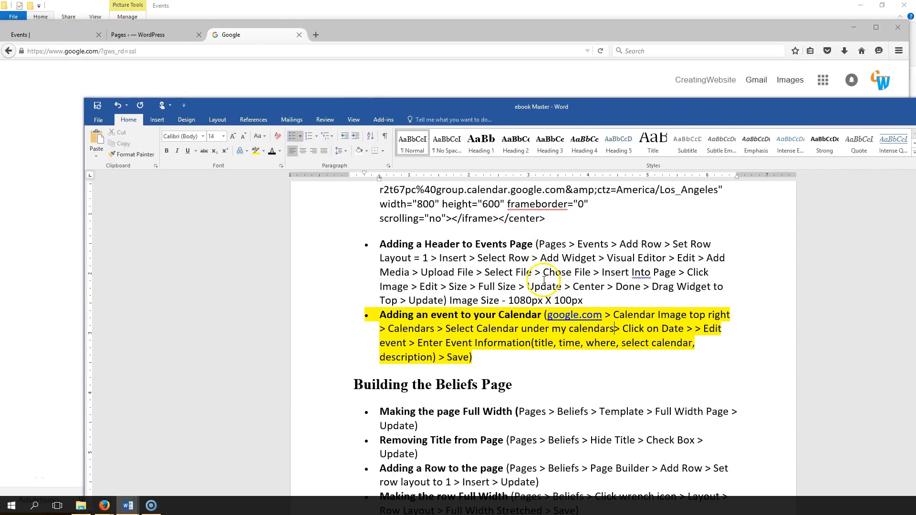
{"action": "left_click_drag", "start_coordinate": [272, 110], "coordinate": [915, 109]}
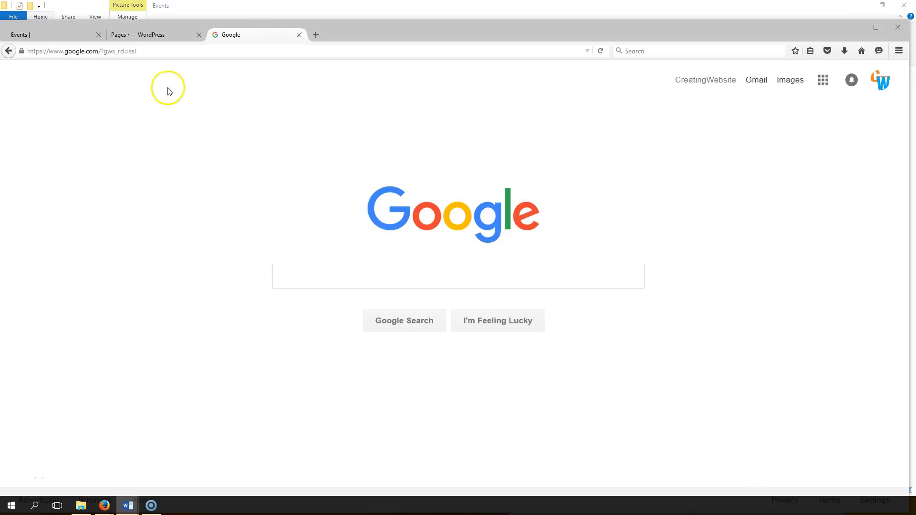
{"action": "left_click", "coordinate": [824, 80]}
{"action": "left_click", "coordinate": [841, 269]}
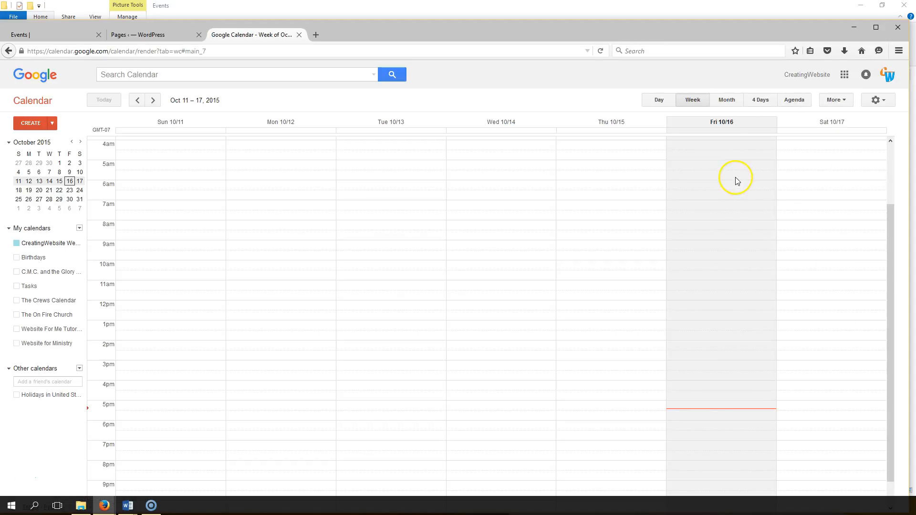
Step: Display The On Fire Church calendar and switch to the month view
{"action": "left_click", "coordinate": [79, 229]}
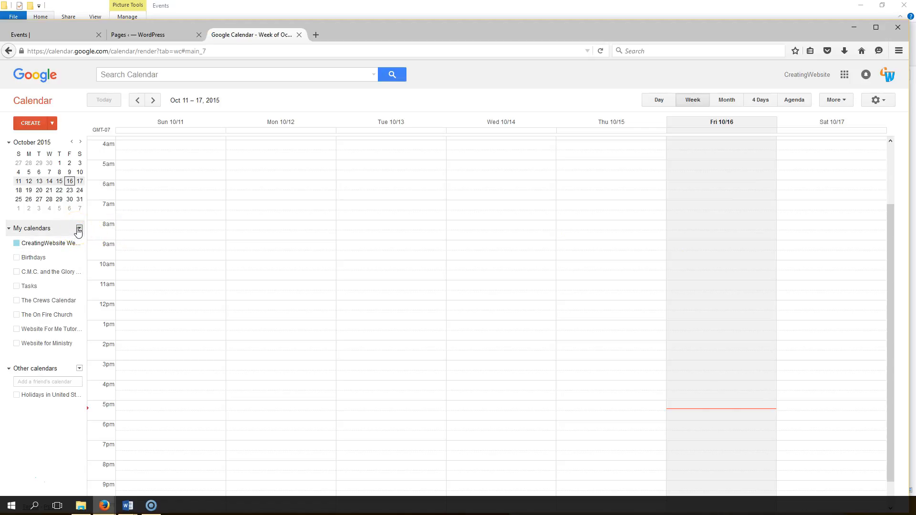
{"action": "left_click", "coordinate": [58, 315]}
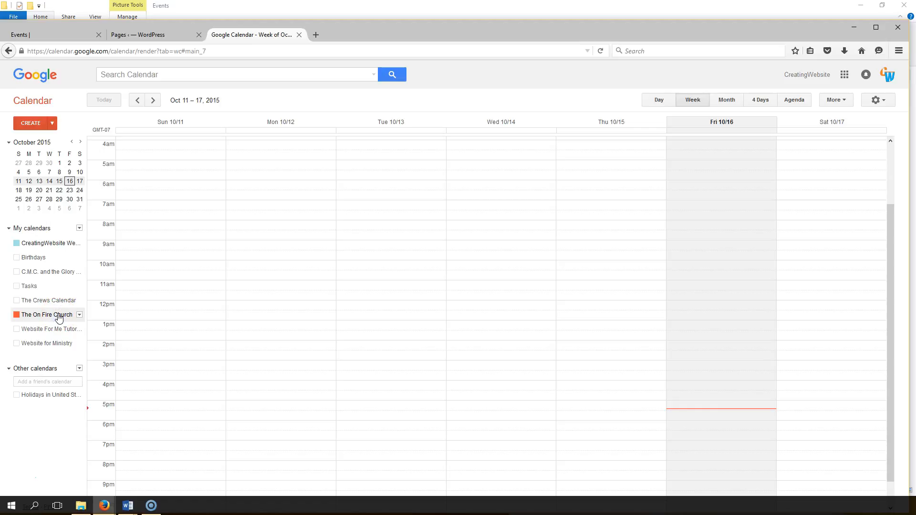
{"action": "left_click", "coordinate": [729, 103]}
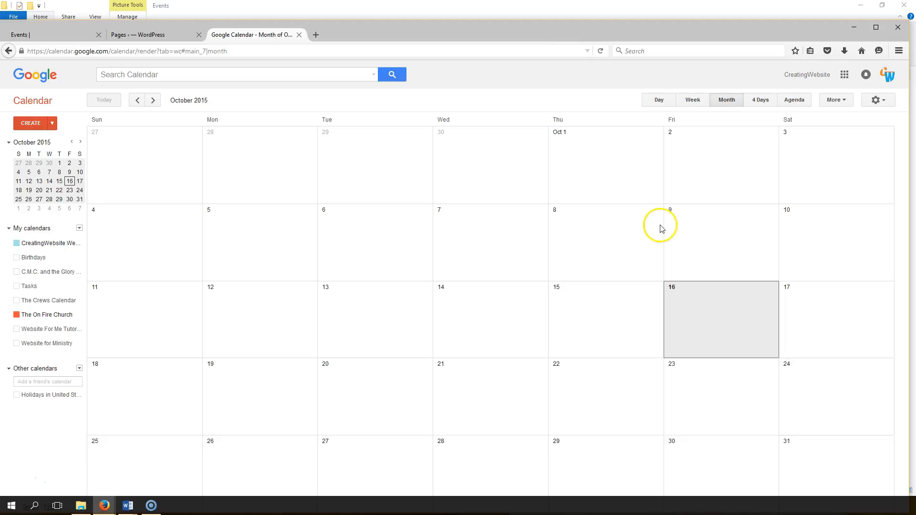
Step: Create an event on October 18, 2015 with the full event details open and title it "Revival"
{"action": "left_click", "coordinate": [149, 396]}
{"action": "left_click", "coordinate": [142, 375]}
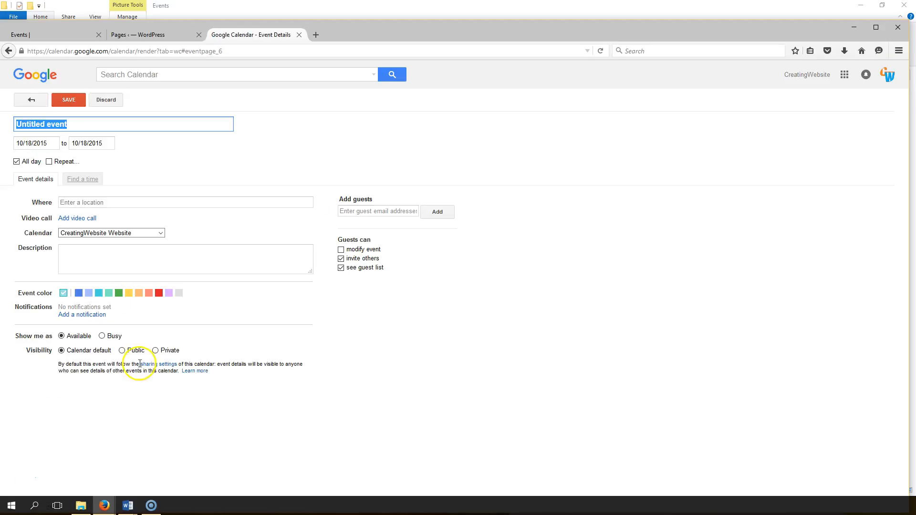
{"action": "type", "text": "Revival"}
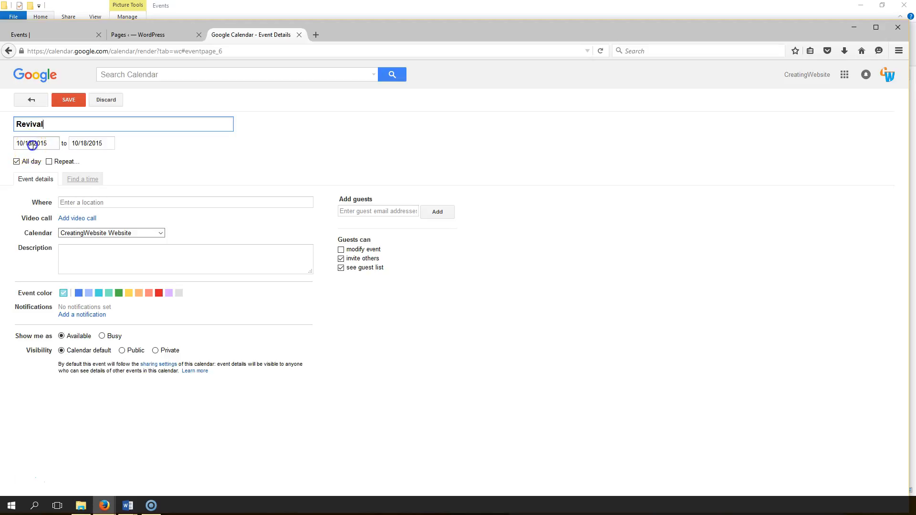
Step: Turn off all day, schedule the event from 7:00pm to 10:00pm, and view the repeat options without applying them
{"action": "left_click", "coordinate": [32, 143]}
{"action": "left_click", "coordinate": [80, 143]}
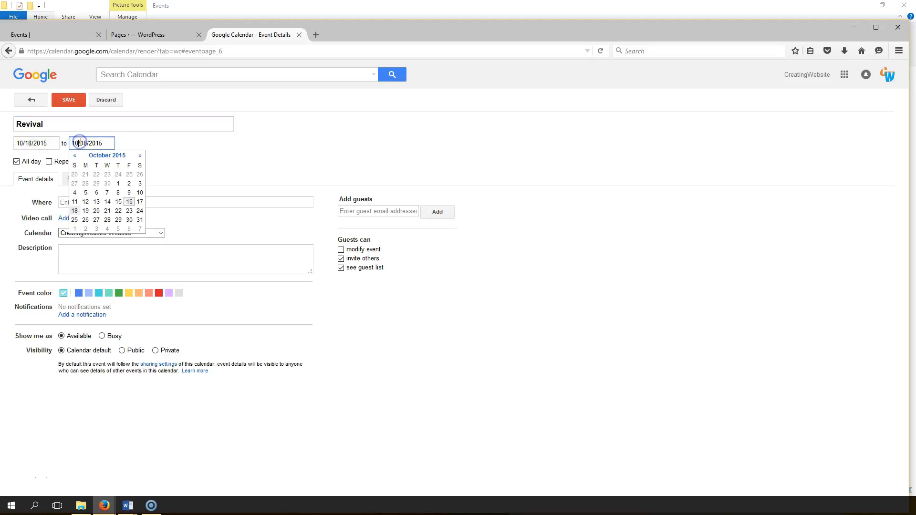
{"action": "left_click", "coordinate": [17, 161]}
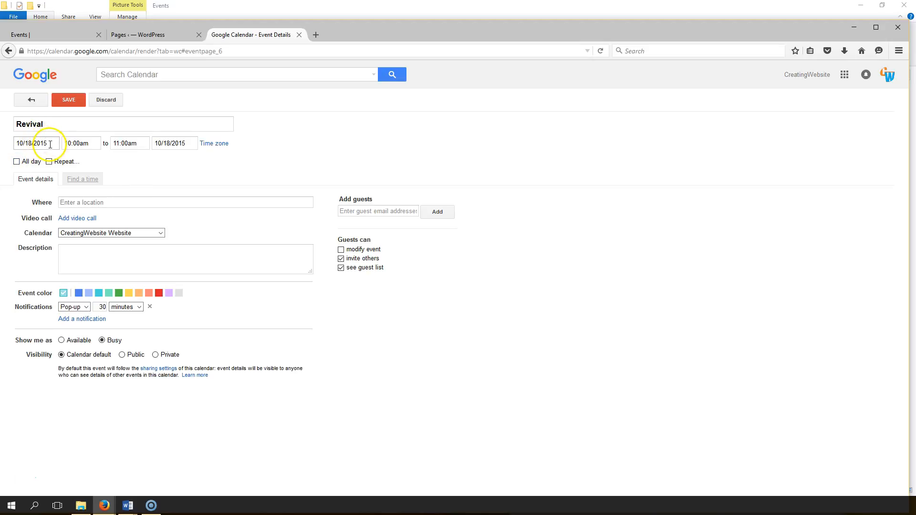
{"action": "left_click_drag", "start_coordinate": [88, 143], "coordinate": [48, 143]}
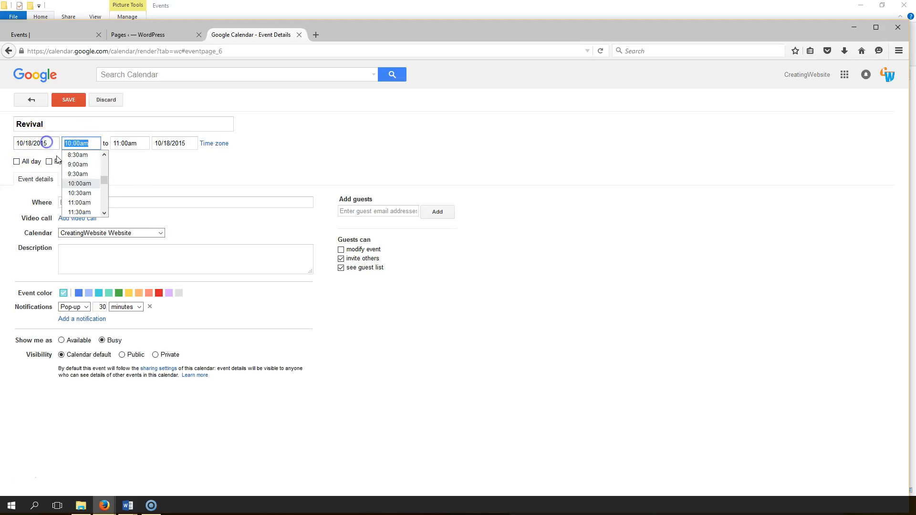
{"action": "left_click_drag", "start_coordinate": [104, 177], "coordinate": [102, 195]}
{"action": "left_click", "coordinate": [83, 213]}
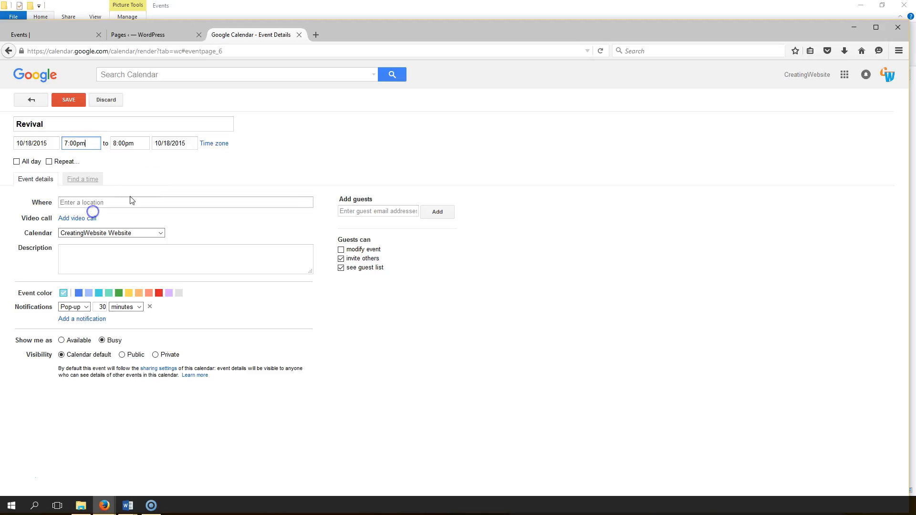
{"action": "left_click", "coordinate": [142, 146]}
{"action": "left_click_drag", "start_coordinate": [179, 168], "coordinate": [180, 170]}
{"action": "left_click", "coordinate": [165, 172]}
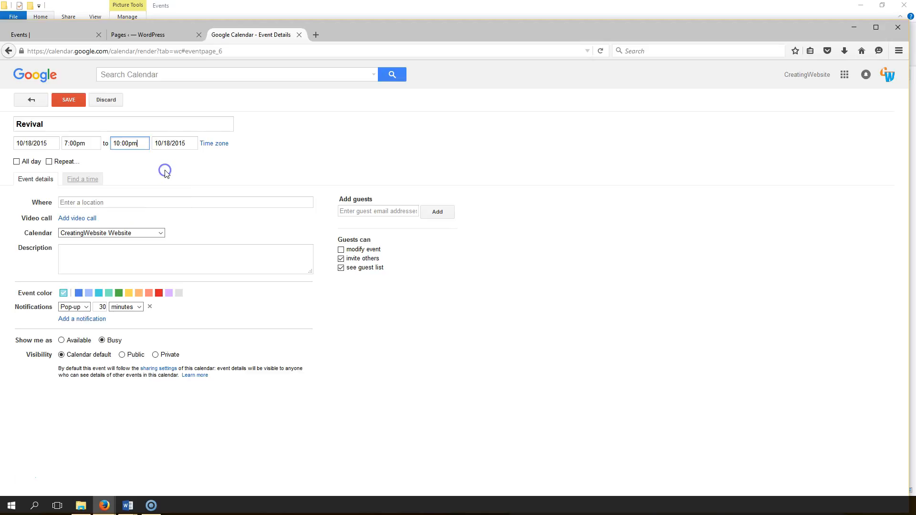
{"action": "left_click", "coordinate": [48, 162]}
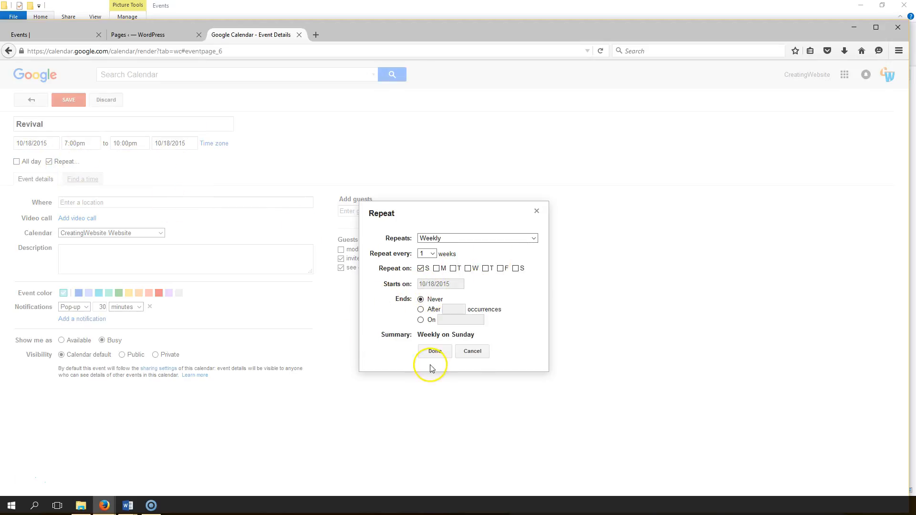
{"action": "left_click", "coordinate": [466, 351]}
Step: Enter The On Fire Church as the event's location and calendar, add the description "Revival with Guest Speaker", and save it
{"action": "left_click", "coordinate": [81, 206]}
{"action": "type", "text": "The ON"}
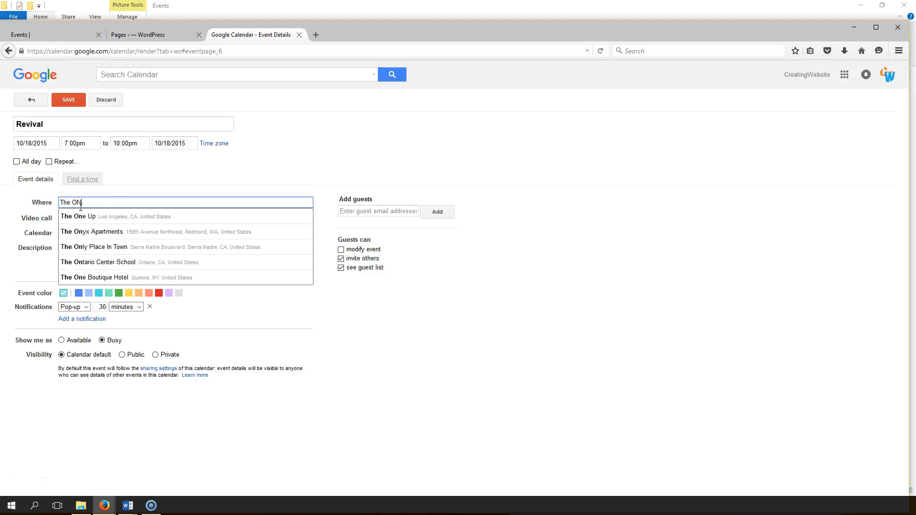
{"action": "type", "text": "-Fire Church"}
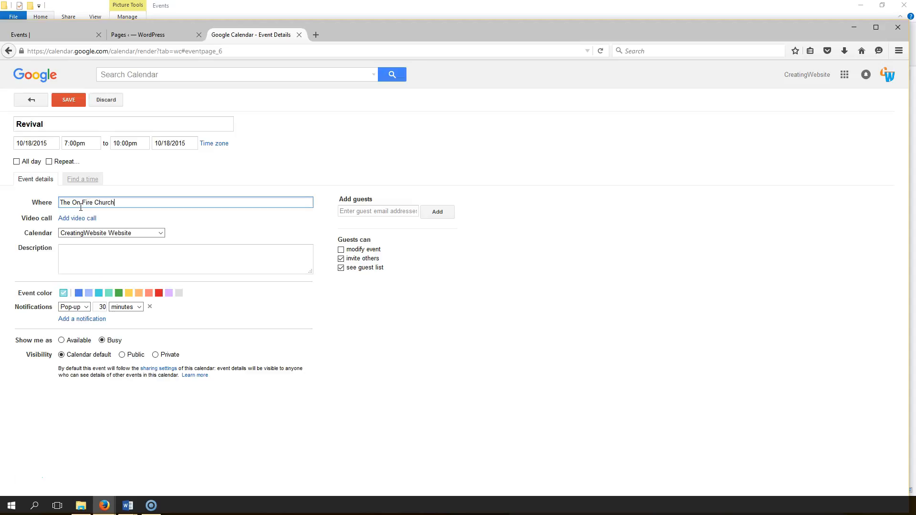
{"action": "left_click", "coordinate": [161, 232]}
{"action": "left_click", "coordinate": [140, 268]}
{"action": "left_click", "coordinate": [138, 264]}
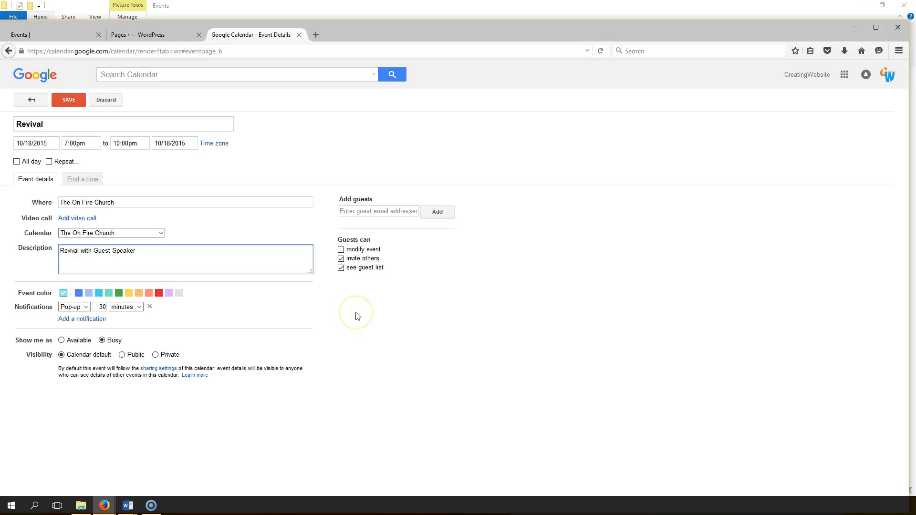
{"action": "left_click", "coordinate": [69, 101]}
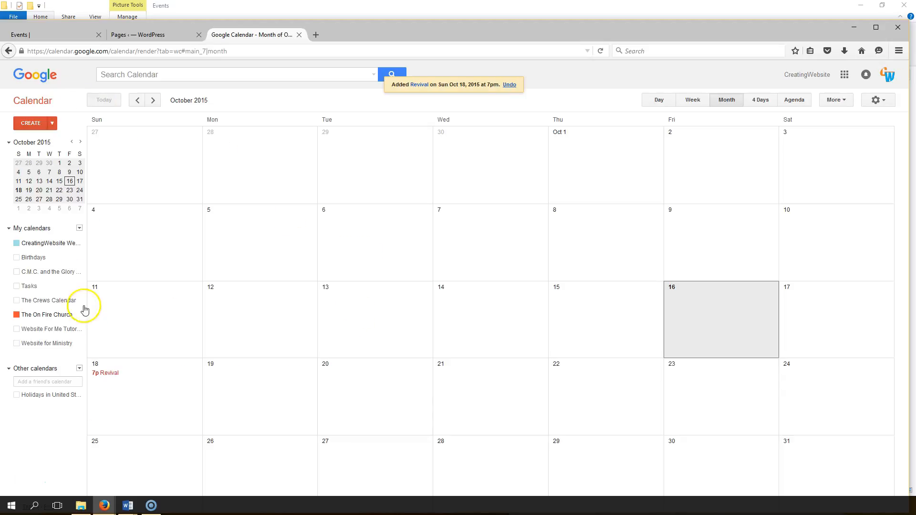
Step: Reload the live Events page and open the Revival event's details in the embedded calendar
{"action": "left_click", "coordinate": [138, 100]}
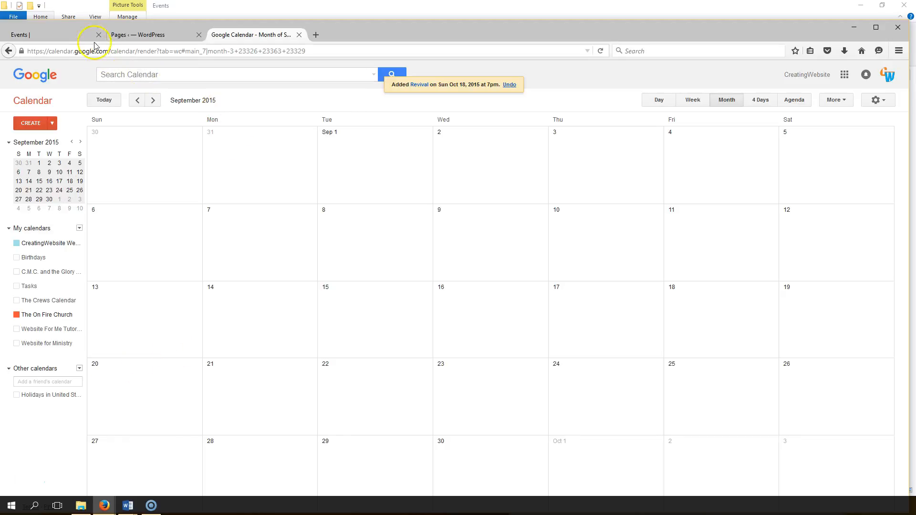
{"action": "left_click", "coordinate": [88, 37]}
{"action": "left_click", "coordinate": [419, 89]}
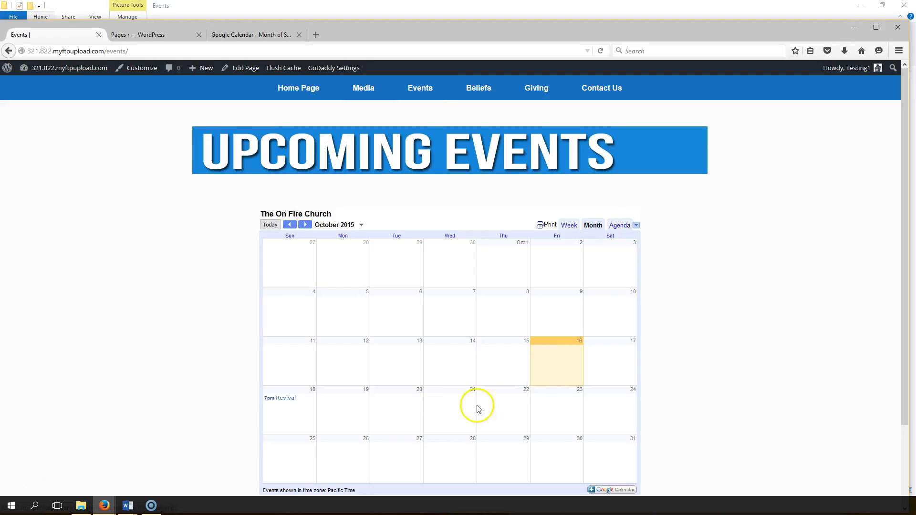
{"action": "left_click", "coordinate": [289, 398]}
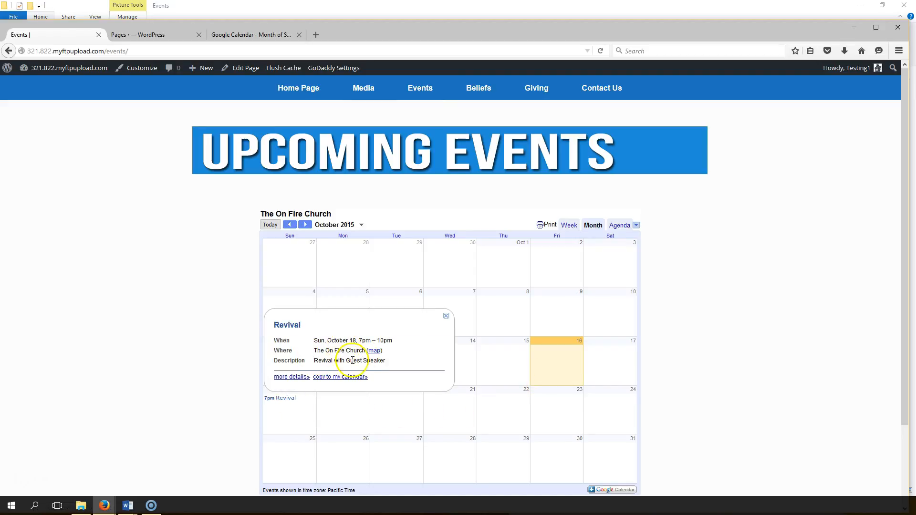